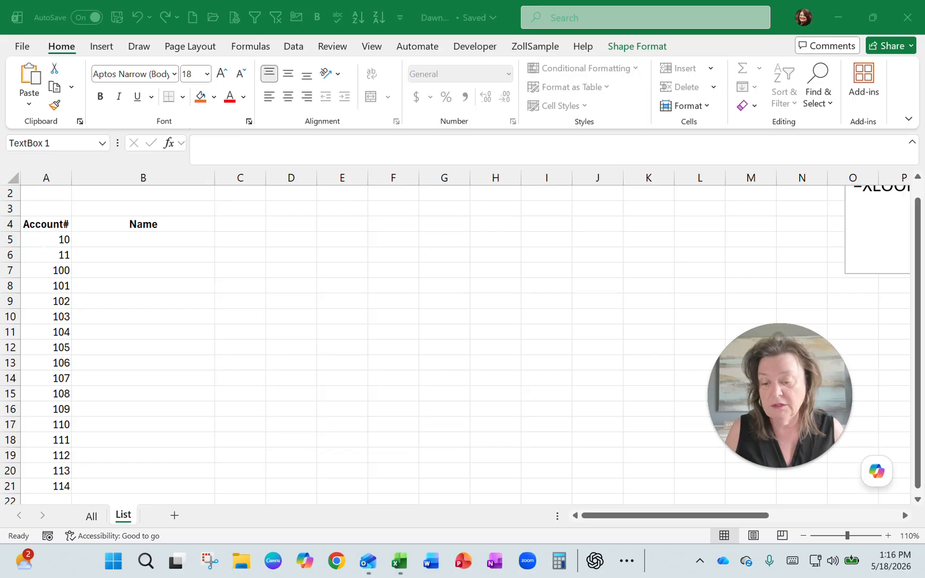
- Examine the account numbers and empty Name column on the List sheet, and how the account numbers are stored on the All sheet
{"action": "left_click_drag", "start_coordinate": [53, 240], "coordinate": [32, 488]}
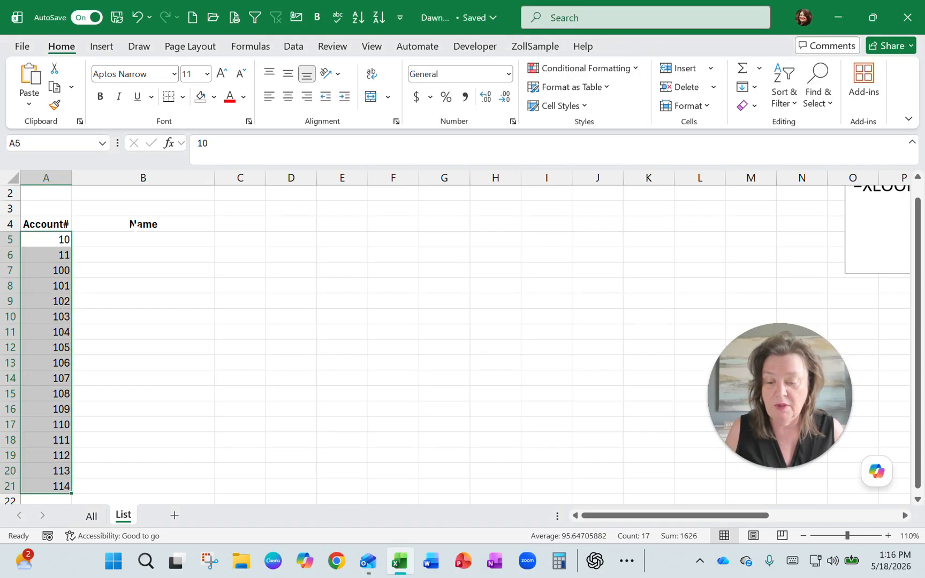
{"action": "left_click", "coordinate": [165, 174]}
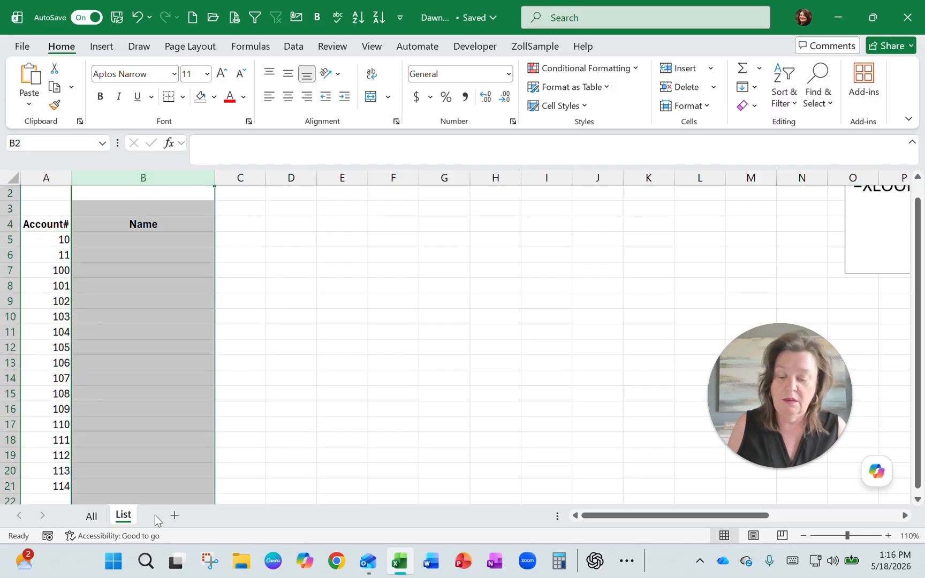
{"action": "left_click", "coordinate": [92, 516]}
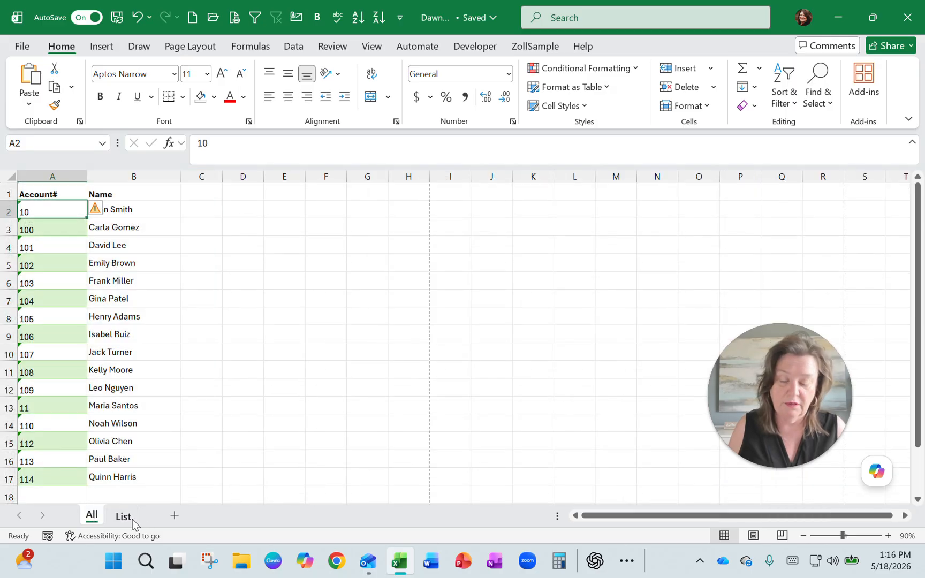
{"action": "left_click_drag", "start_coordinate": [41, 211], "coordinate": [40, 478]}
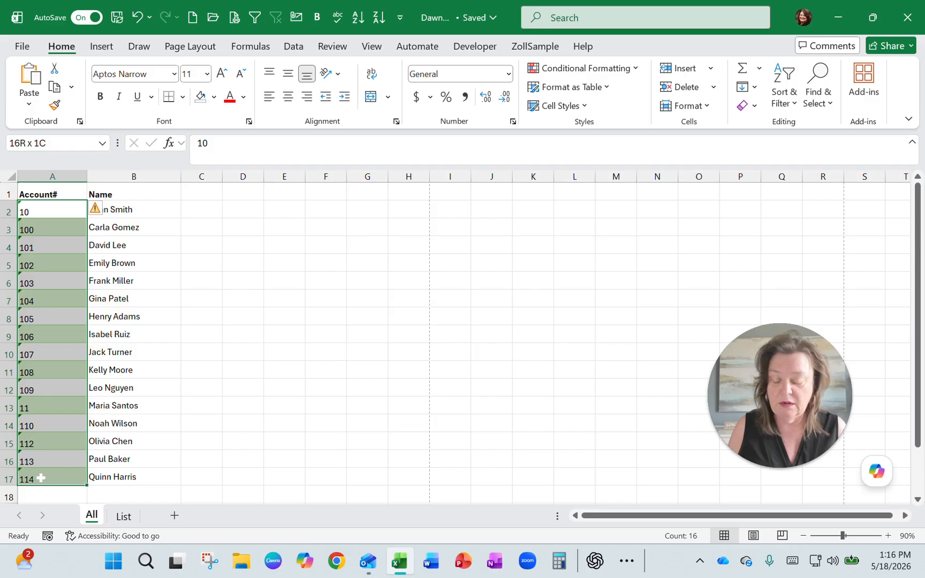
{"action": "left_click_drag", "start_coordinate": [41, 478], "coordinate": [41, 478]}
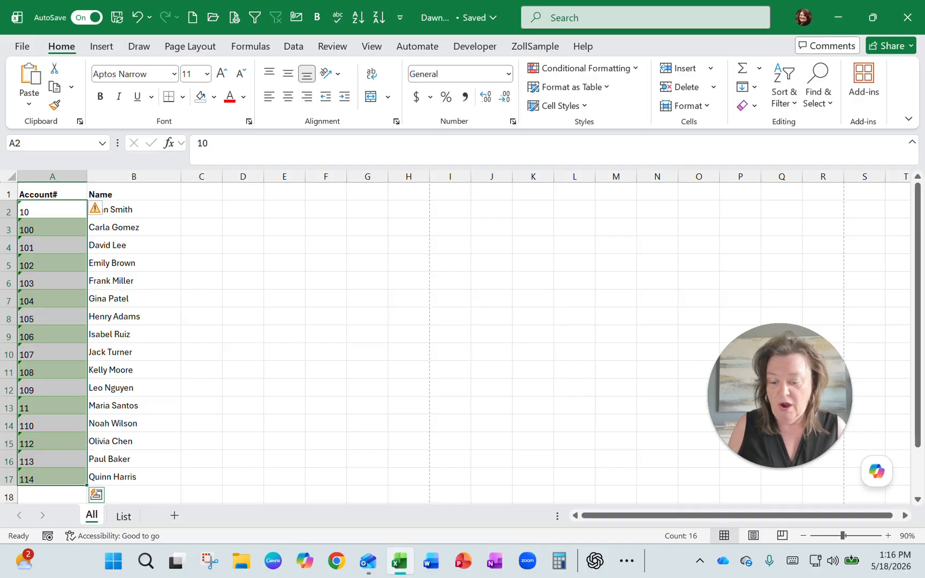
- Duplicate the All sheet after List and apply the Number format to the account numbers in A2:A17 of the copy
{"action": "left_click_drag", "start_coordinate": [91, 518], "coordinate": [151, 517]}
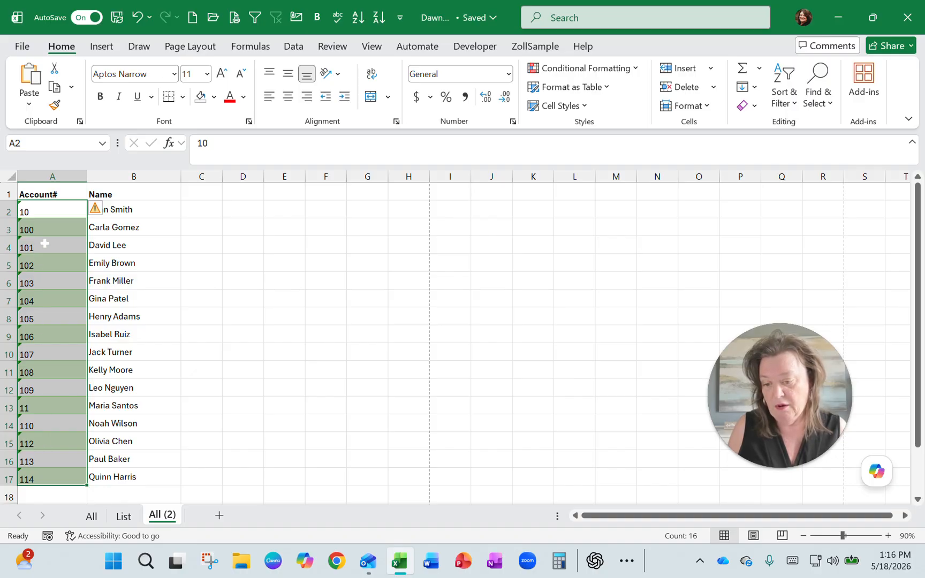
{"action": "left_click_drag", "start_coordinate": [46, 211], "coordinate": [39, 474]}
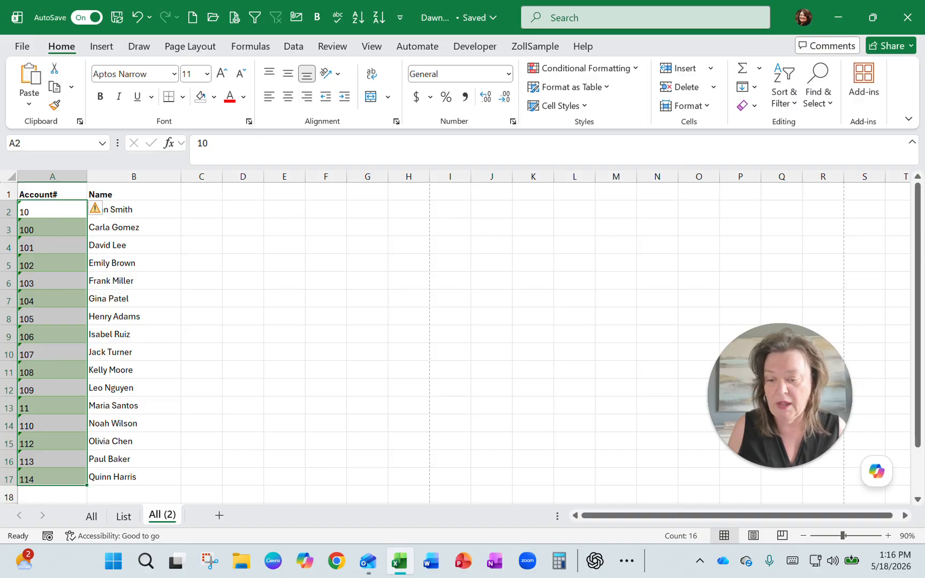
{"action": "mouse_move", "coordinate": [102, 212]}
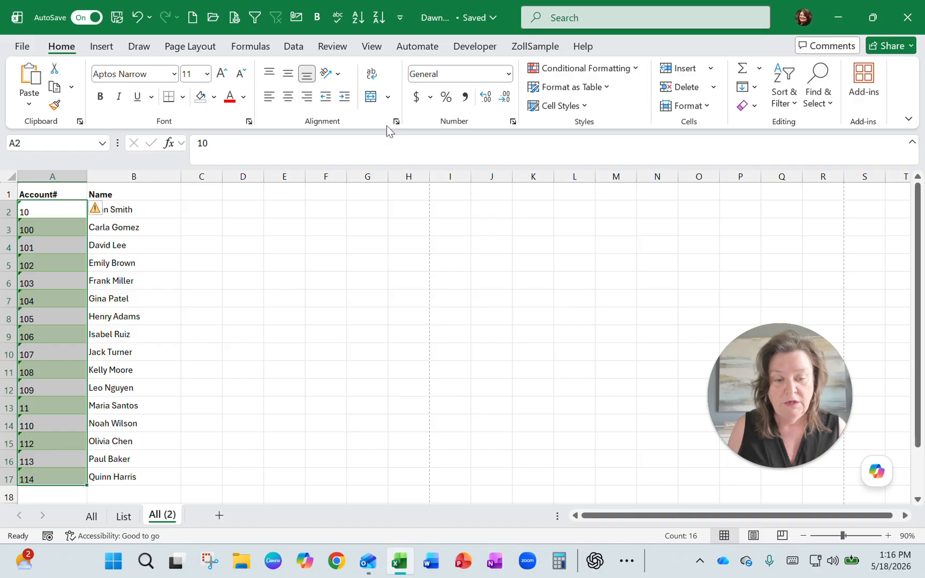
{"action": "left_click", "coordinate": [507, 74]}
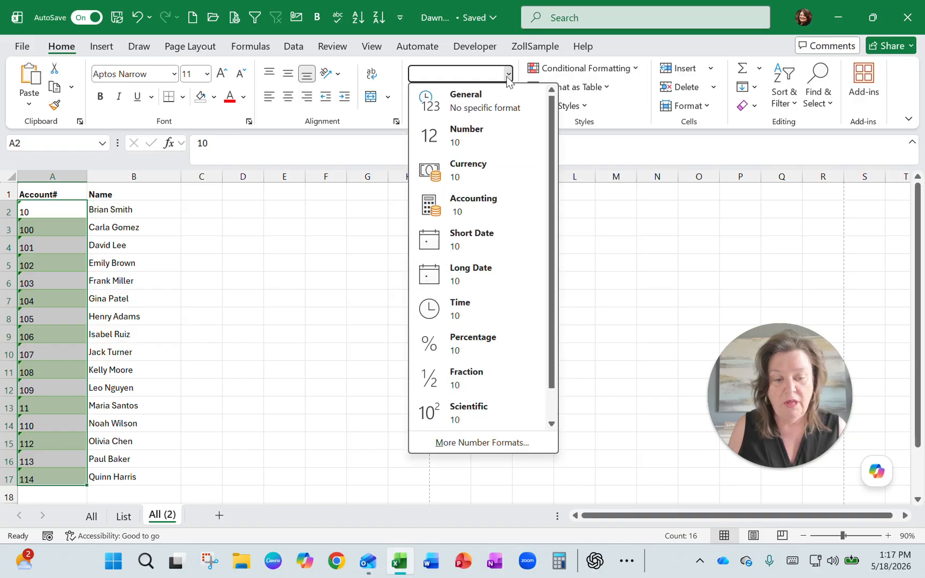
{"action": "left_click", "coordinate": [487, 132]}
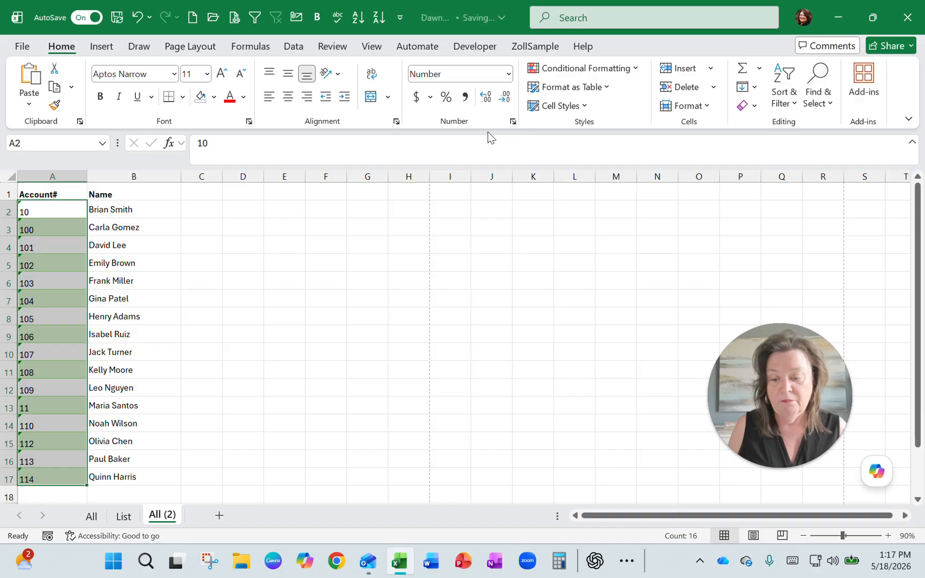
- Try the Convert to Number error option on the account numbers in A2:A17 and undo the conversion
{"action": "left_click", "coordinate": [52, 209]}
{"action": "left_click_drag", "start_coordinate": [53, 217], "coordinate": [31, 478]}
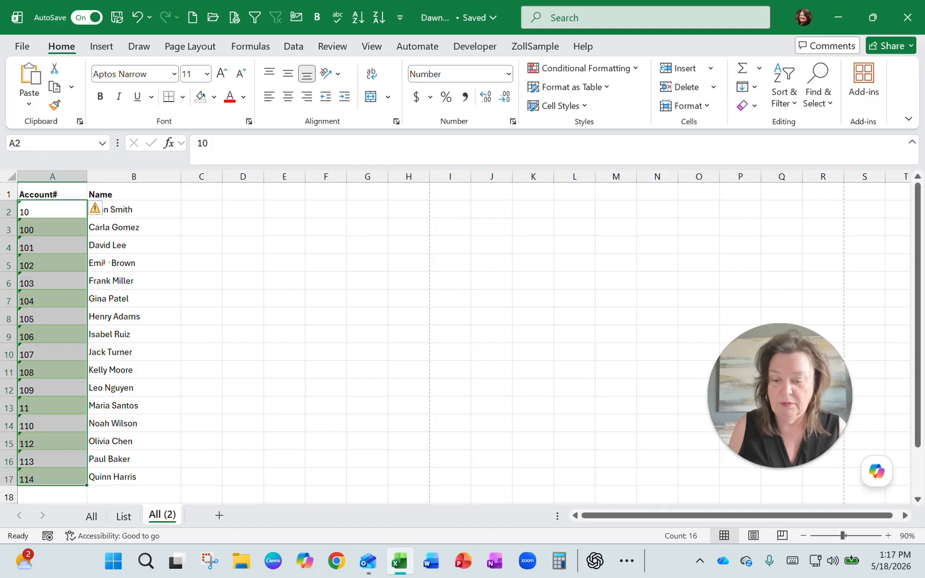
{"action": "left_click", "coordinate": [105, 212]}
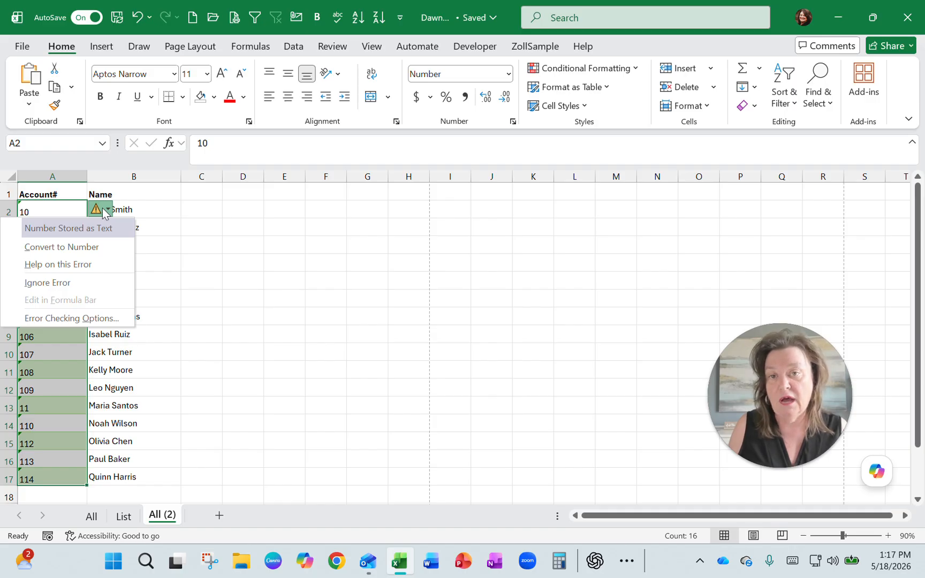
{"action": "left_click", "coordinate": [84, 248]}
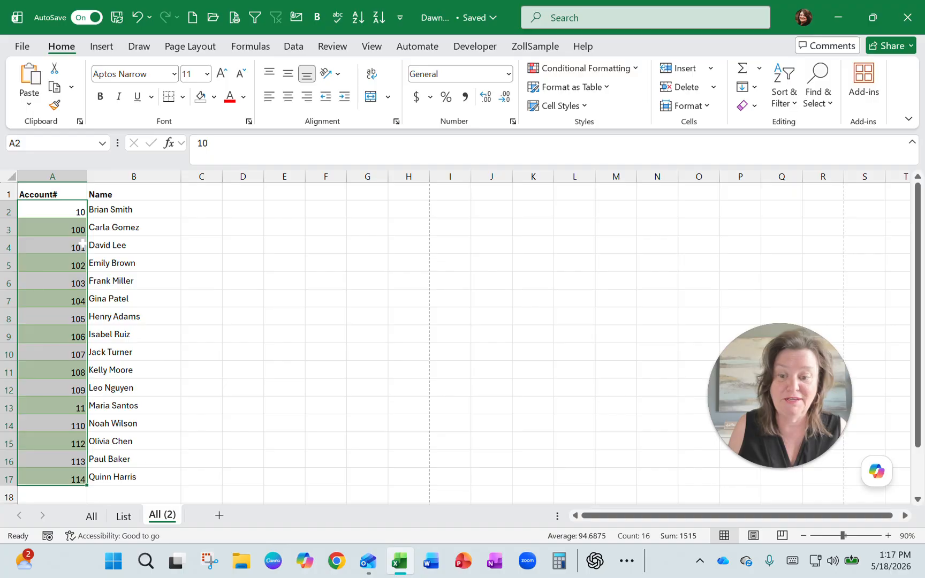
{"action": "left_click", "coordinate": [137, 21]}
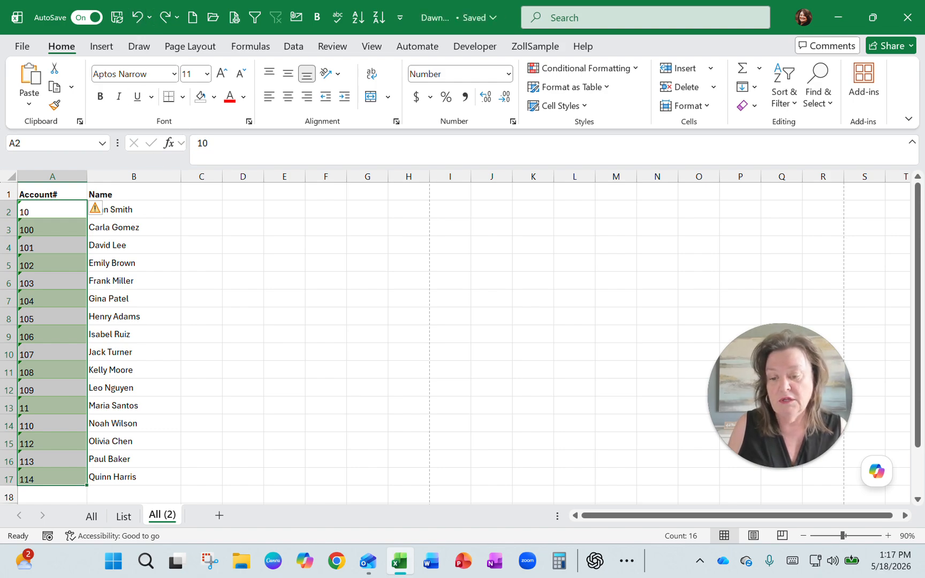
- Insert an empty column between the Account# and Name columns on the All (2) sheet
{"action": "left_click", "coordinate": [115, 178]}
{"action": "right_click", "coordinate": [116, 180]}
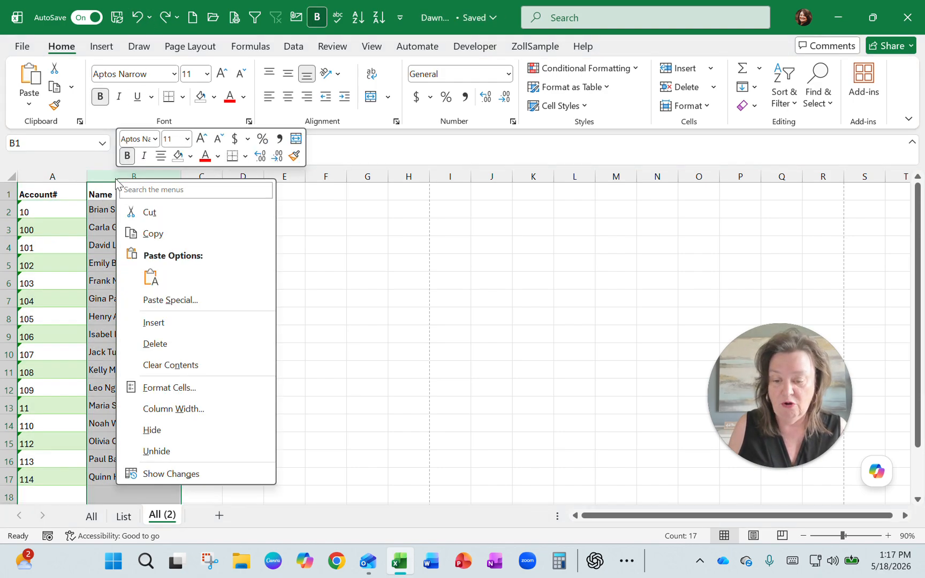
{"action": "left_click", "coordinate": [157, 321]}
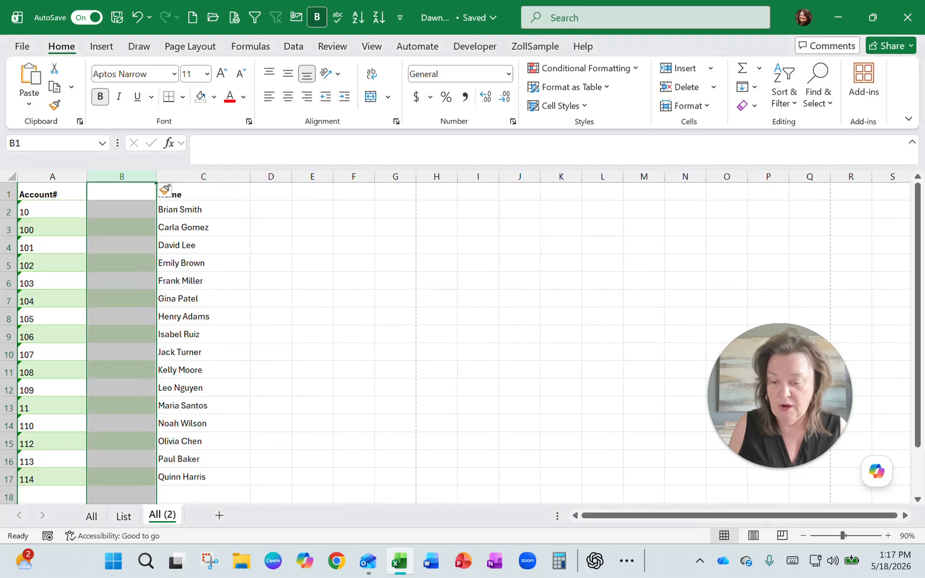
- Enter the formula =VALUE(A2) in cell B2 to turn the text account number into a numeric value
{"action": "left_click", "coordinate": [111, 209]}
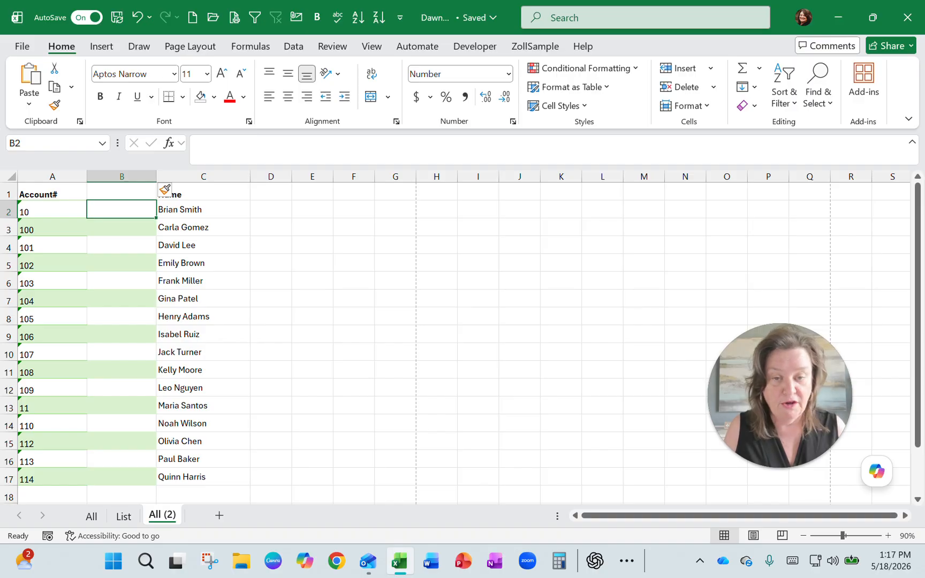
{"action": "type", "text": "=value"}
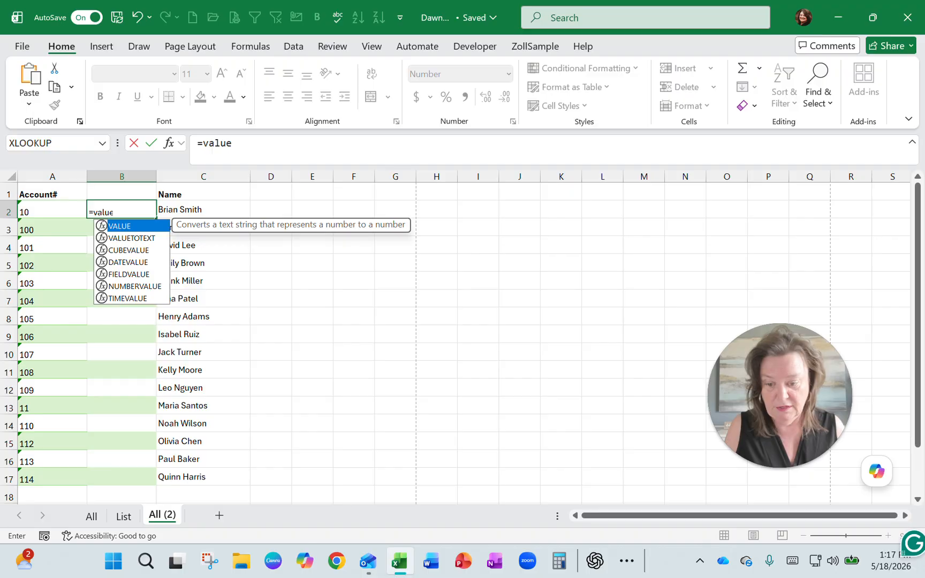
{"action": "double_click", "coordinate": [123, 226]}
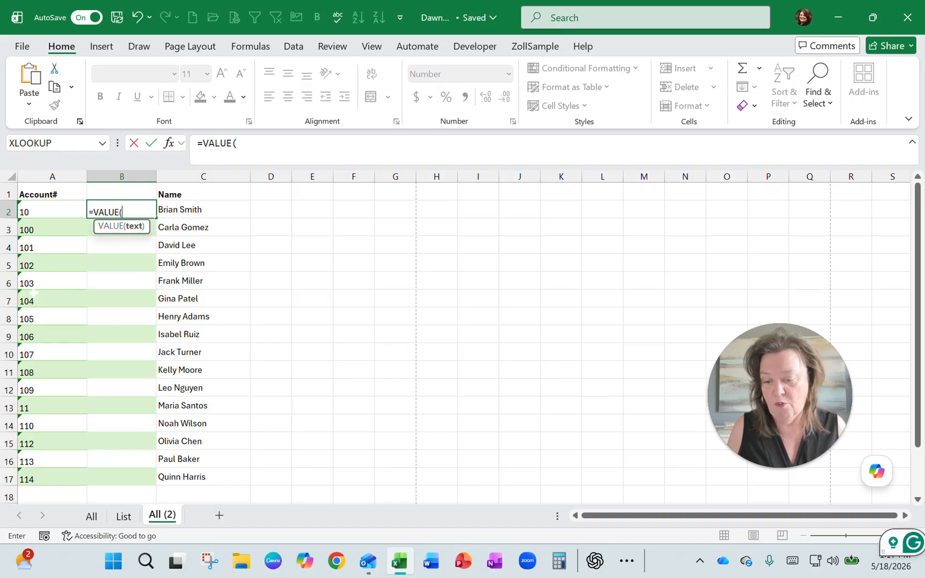
{"action": "left_click", "coordinate": [41, 211]}
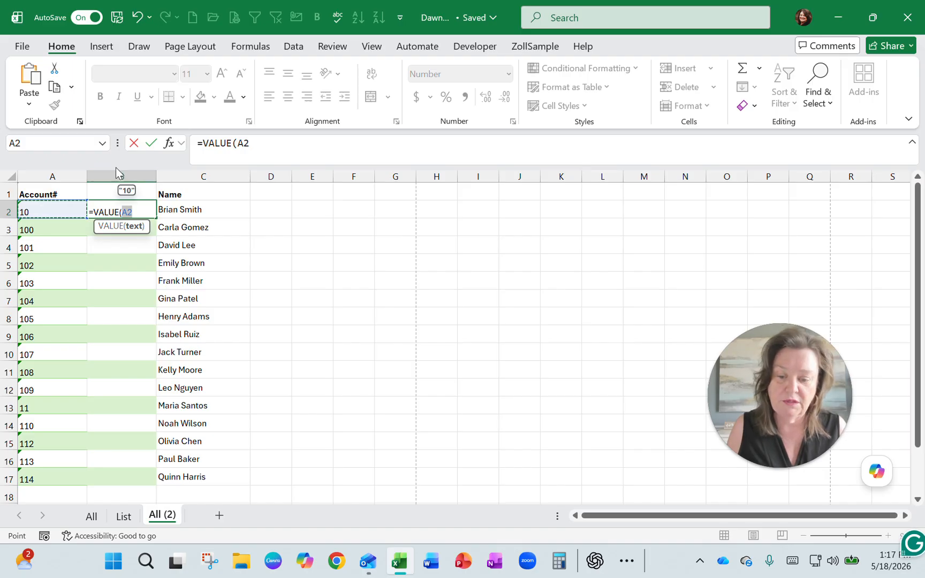
{"action": "left_click", "coordinate": [152, 144]}
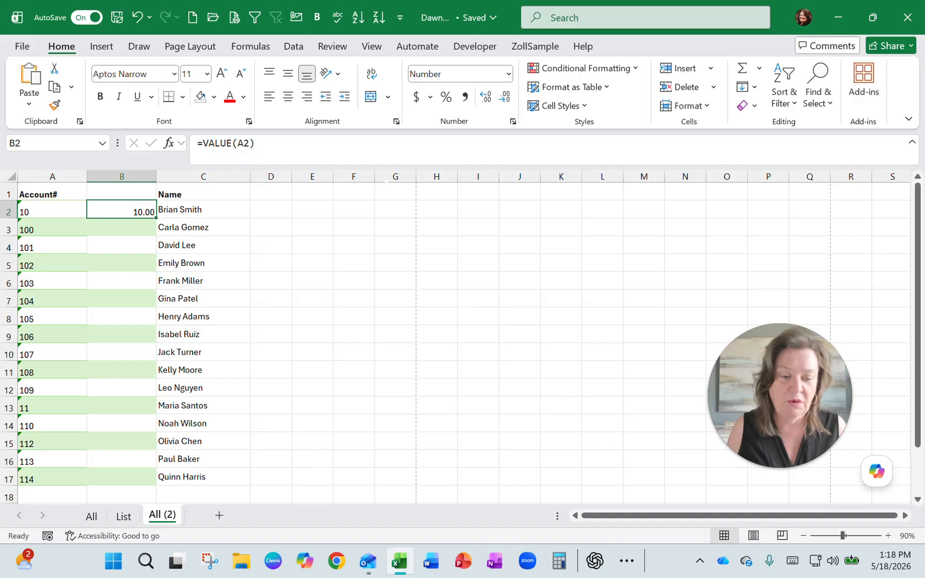
- Remove both decimal places from B2, fill the VALUE formula down to B17 and check the copied formulas
{"action": "left_click", "coordinate": [505, 98]}
{"action": "left_click", "coordinate": [505, 97]}
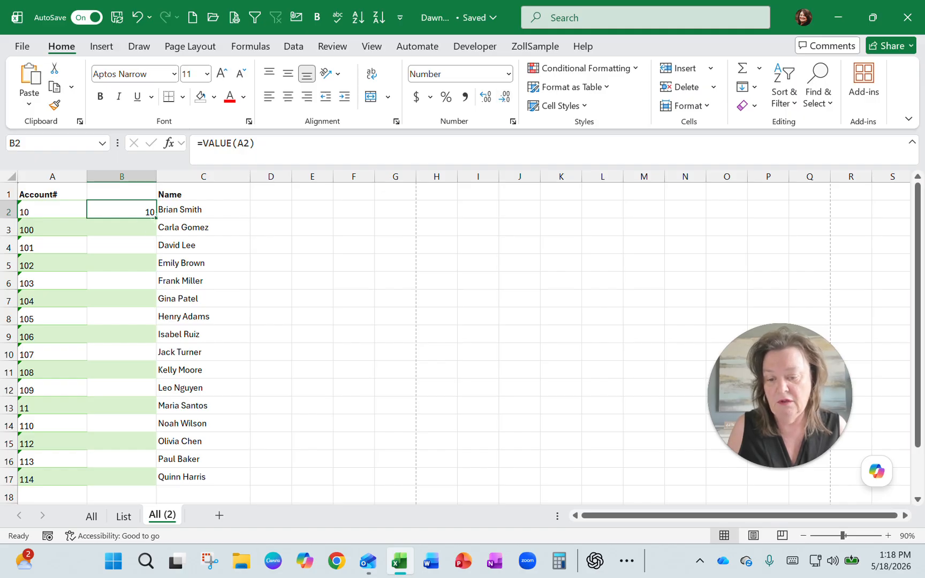
{"action": "double_click", "coordinate": [156, 218]}
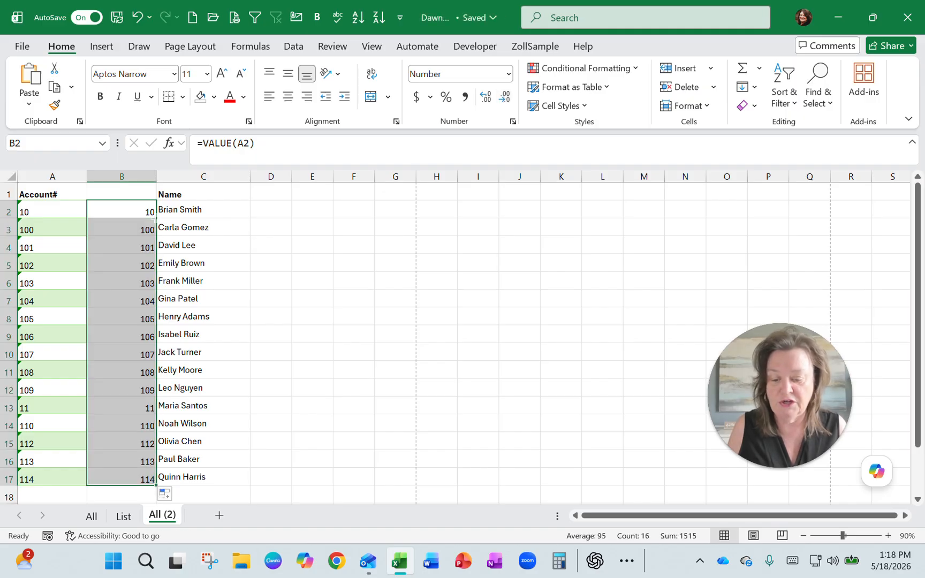
{"action": "left_click", "coordinate": [119, 211]}
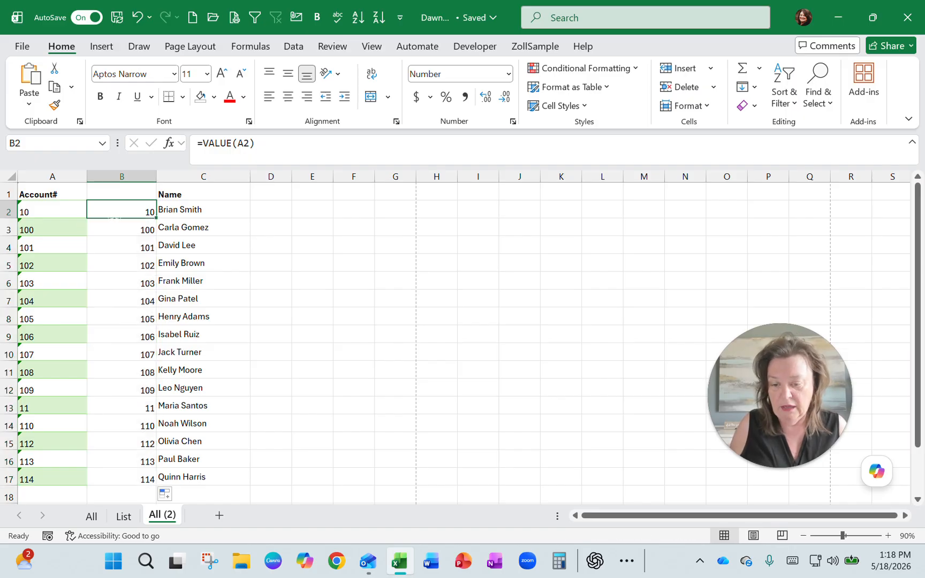
{"action": "key", "text": "Down"}
{"action": "key", "text": "Down"}
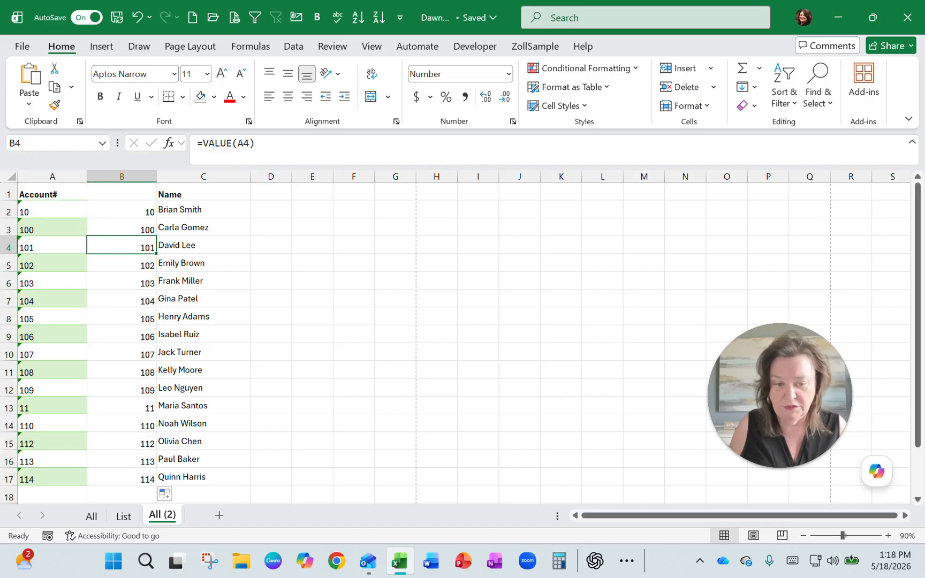
- Replace the VALUE formulas in B2:B17 with their plain values, check a few cells and clear the copy selection
{"action": "left_click_drag", "start_coordinate": [124, 210], "coordinate": [124, 478]}
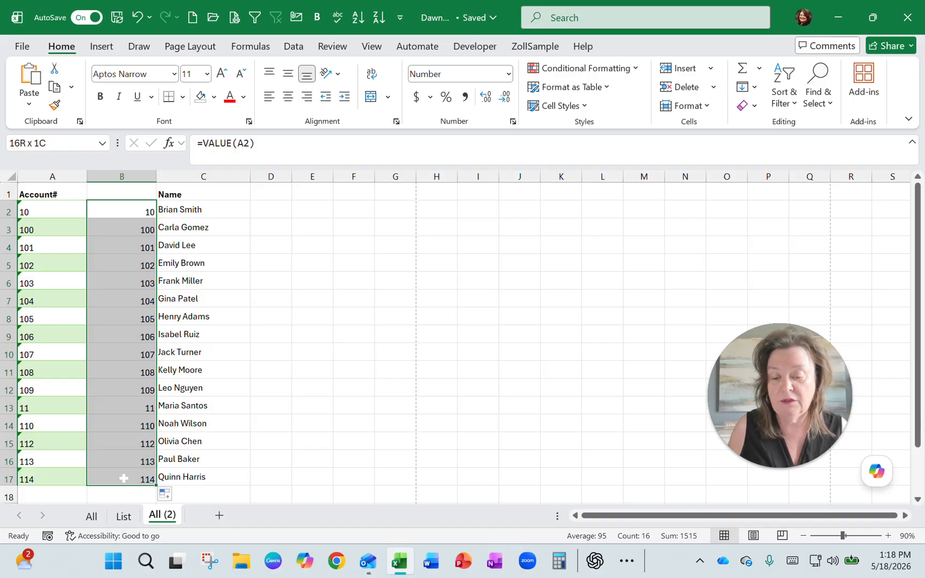
{"action": "left_click_drag", "start_coordinate": [124, 478], "coordinate": [124, 477]}
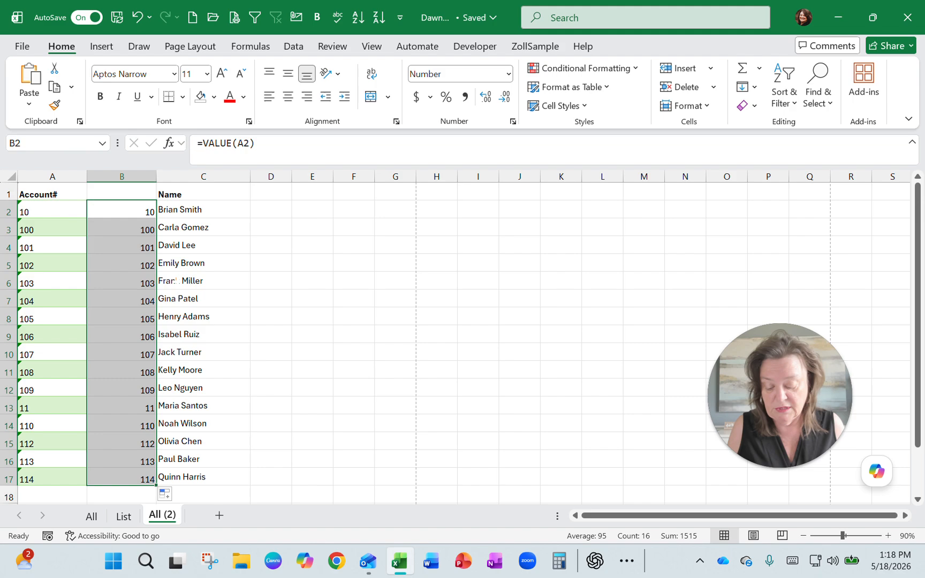
{"action": "key", "text": "ctrl+c"}
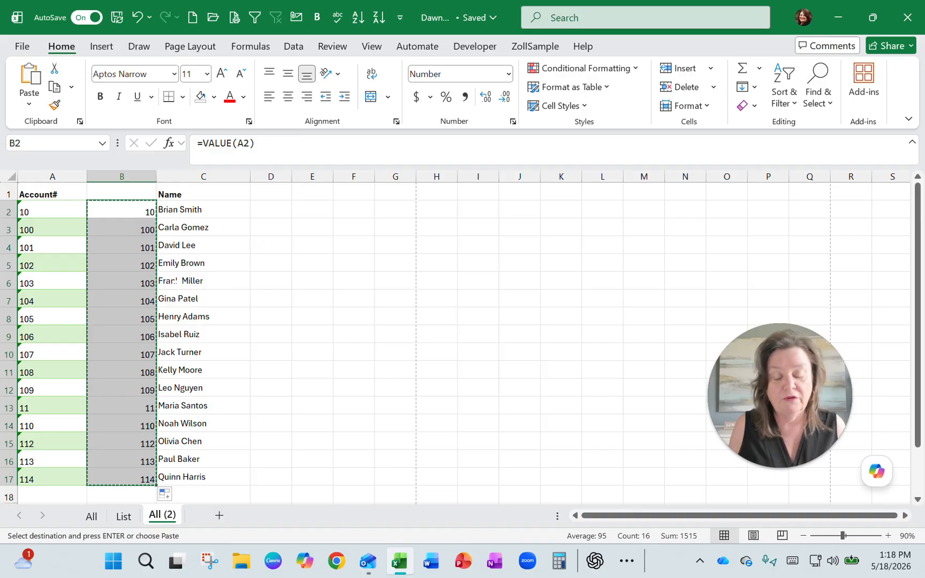
{"action": "right_click", "coordinate": [118, 212]}
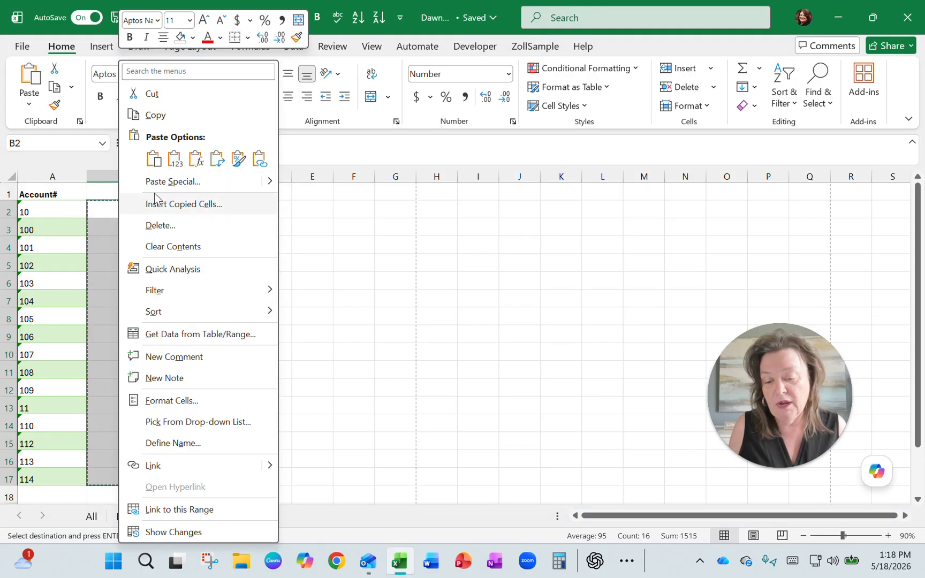
{"action": "left_click", "coordinate": [174, 162]}
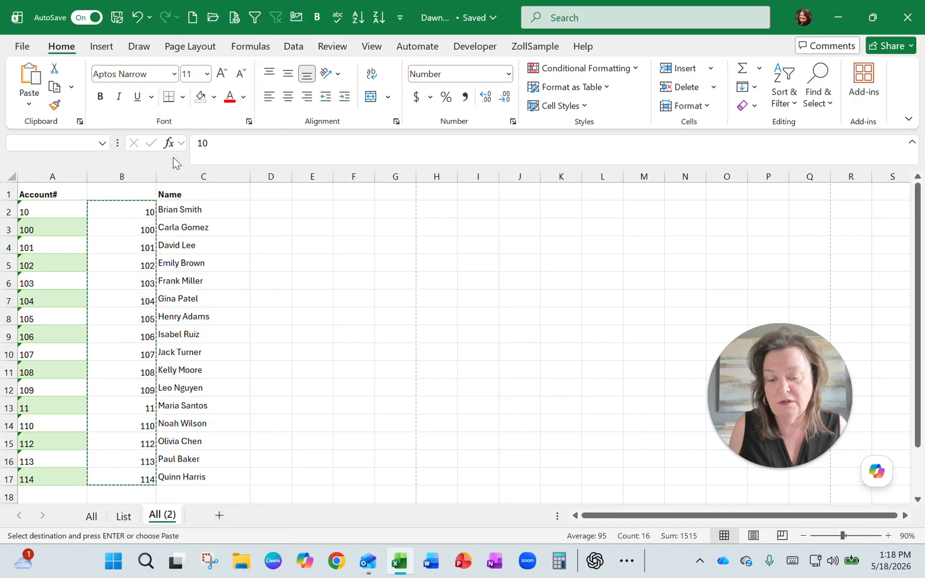
{"action": "left_click_drag", "start_coordinate": [135, 243], "coordinate": [129, 300]}
{"action": "left_click", "coordinate": [126, 260]}
{"action": "left_click", "coordinate": [125, 312]}
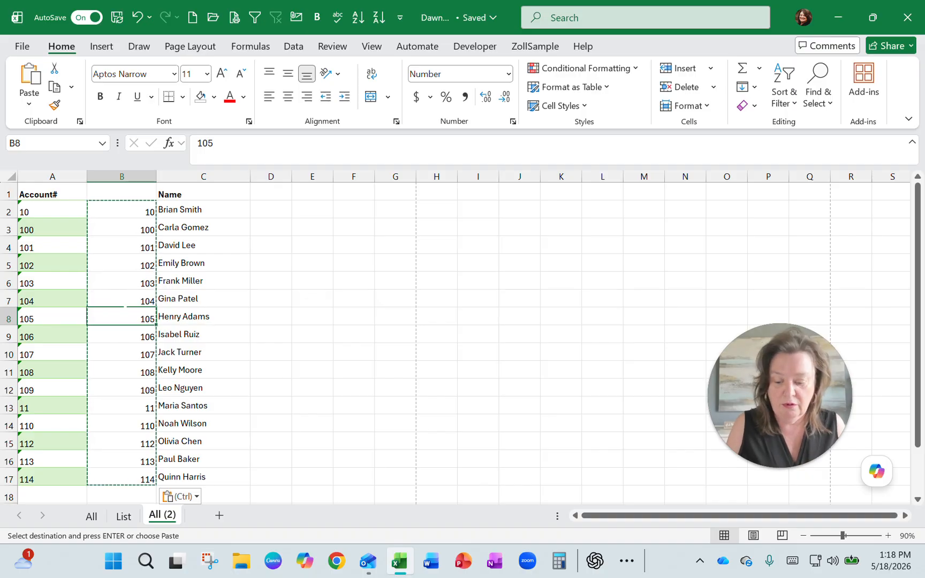
{"action": "key", "text": "Escape"}
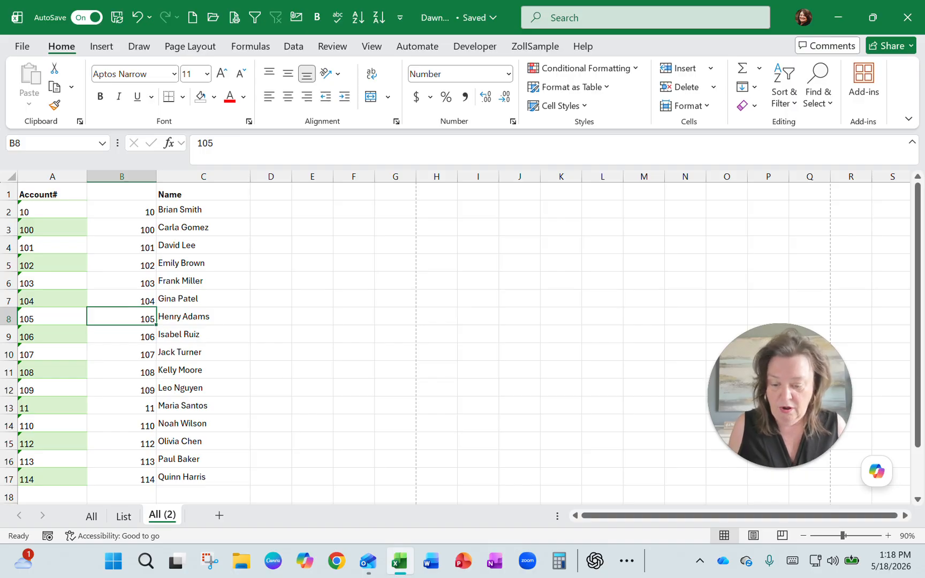
- Review the account numbers in column A of the List sheet and select the first empty Name cell, B5
{"action": "left_click", "coordinate": [125, 522]}
{"action": "left_click", "coordinate": [149, 236]}
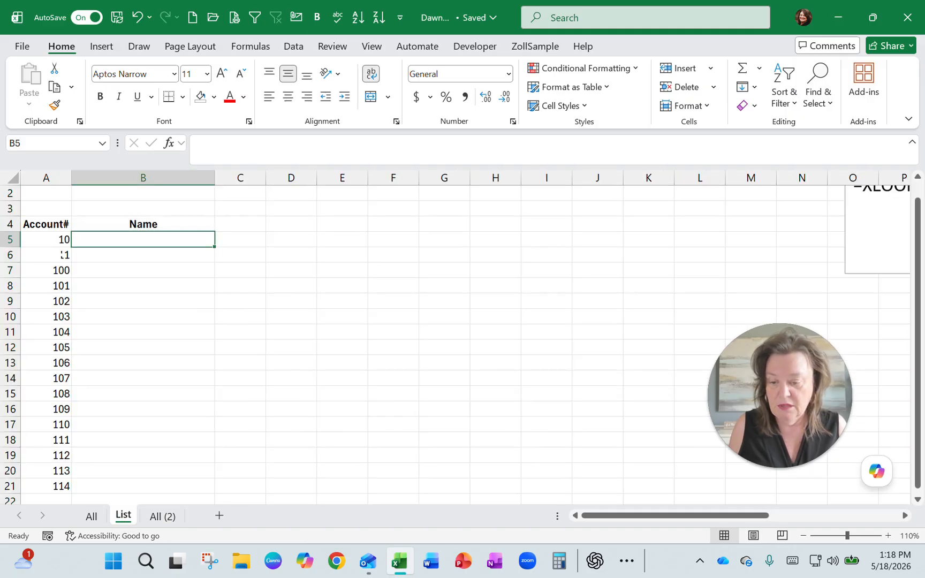
{"action": "key", "text": "Left"}
{"action": "key", "text": "Down"}
{"action": "key", "text": "Down"}
{"action": "key", "text": "Down"}
{"action": "key", "text": "Down"}
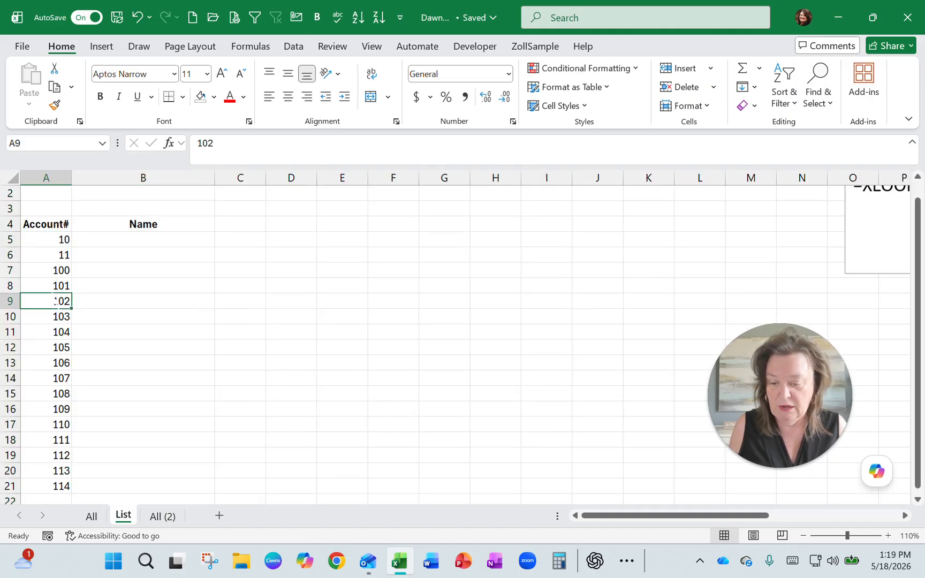
{"action": "left_click_drag", "start_coordinate": [41, 253], "coordinate": [28, 457]}
{"action": "left_click", "coordinate": [143, 239]}
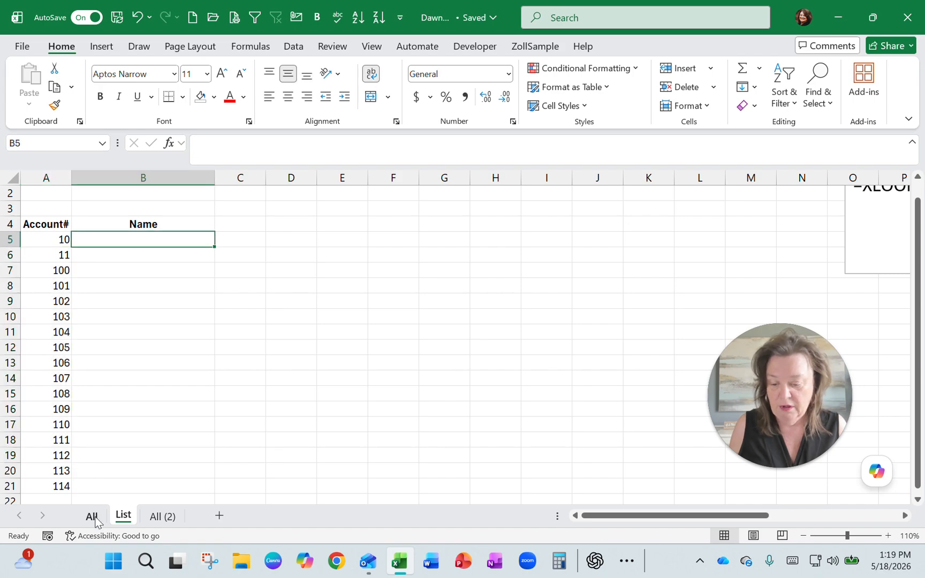
- Check the All sheet, then move the sample XLOOKUP formula text box on the List sheet beside the Name column, starting at column C
{"action": "left_click", "coordinate": [95, 518]}
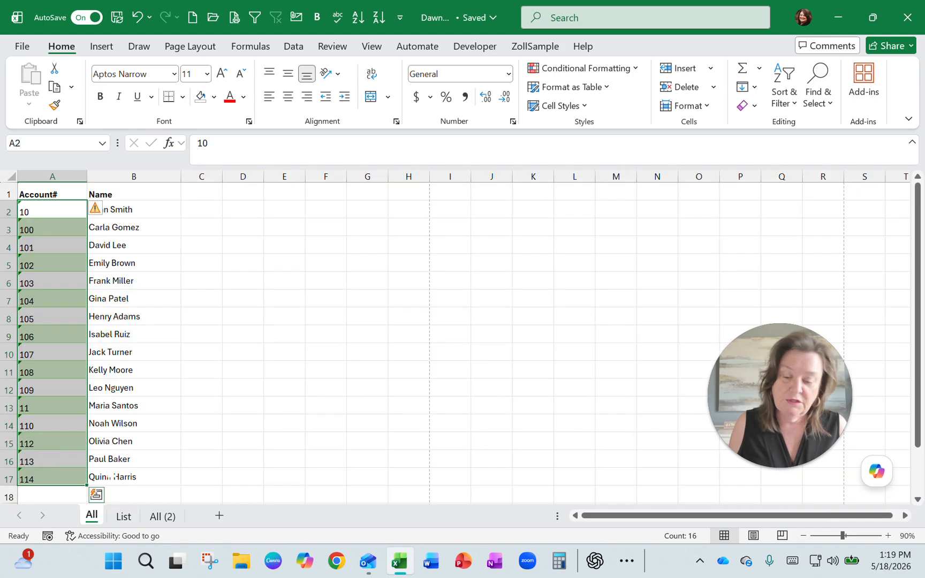
{"action": "left_click", "coordinate": [124, 517]}
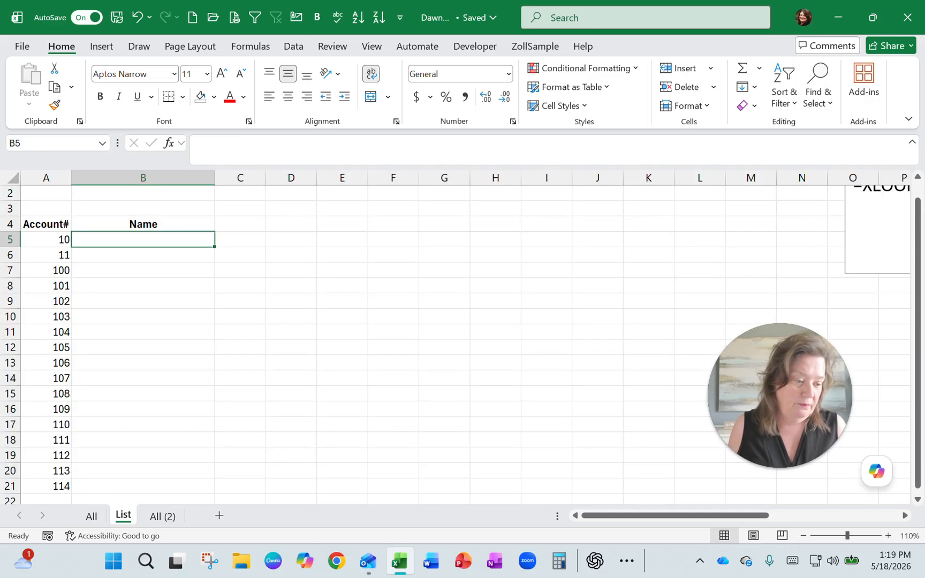
{"action": "left_click", "coordinate": [851, 273]}
{"action": "left_click_drag", "start_coordinate": [851, 273], "coordinate": [274, 319]}
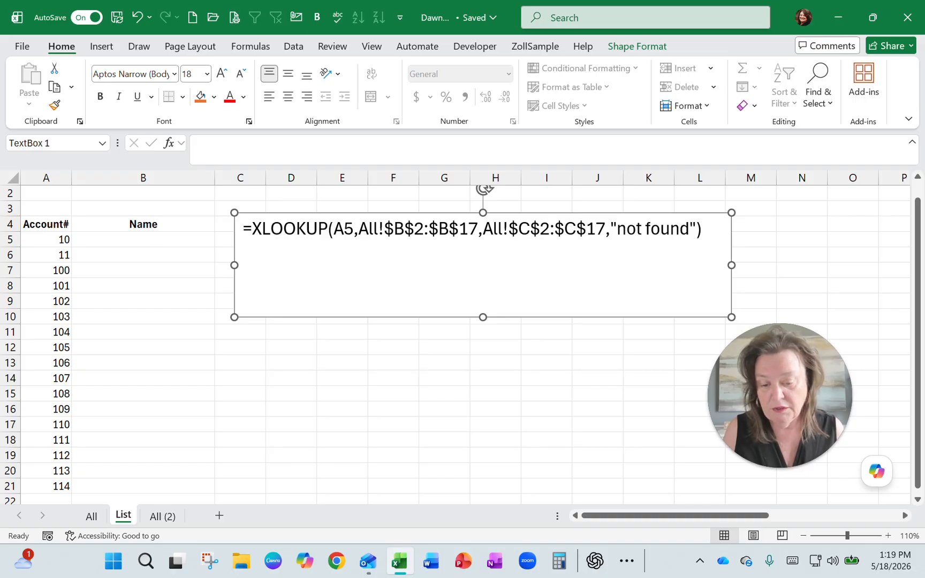
- Start an XLOOKUP function in cell B5 of the List sheet with A5 as the lookup value
{"action": "left_click", "coordinate": [143, 240]}
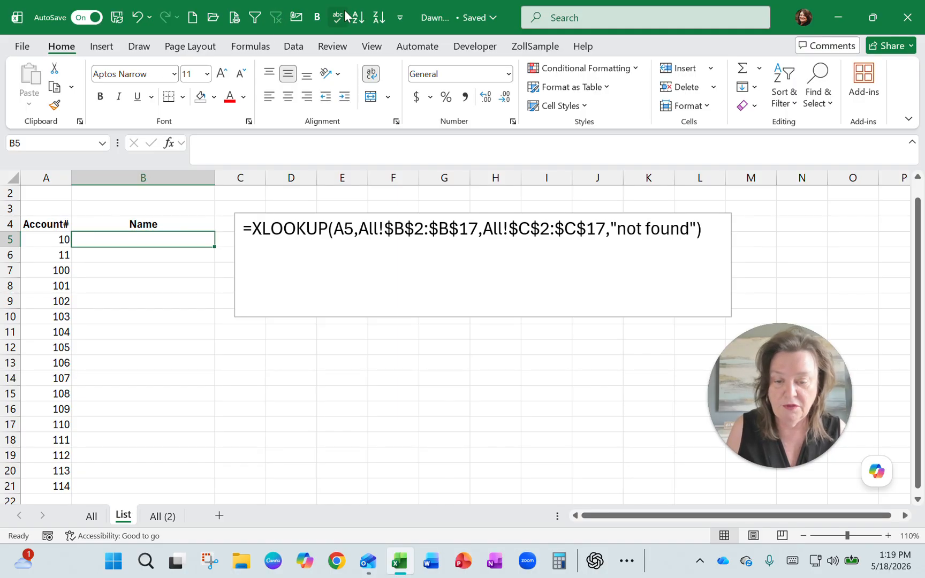
{"action": "left_click", "coordinate": [261, 48]}
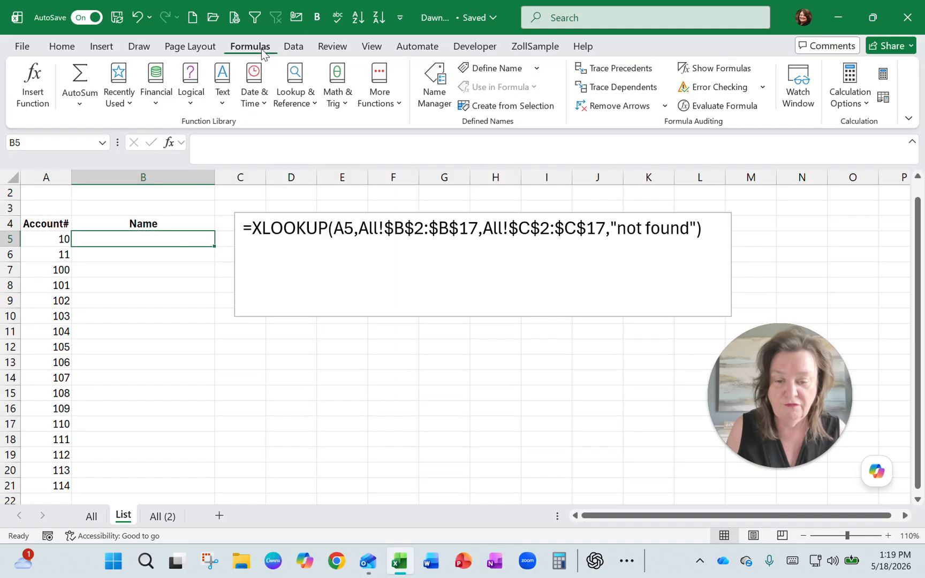
{"action": "left_click", "coordinate": [297, 102]}
{"action": "scroll", "coordinate": [326, 316], "scroll_direction": "down", "scroll_amount": 8}
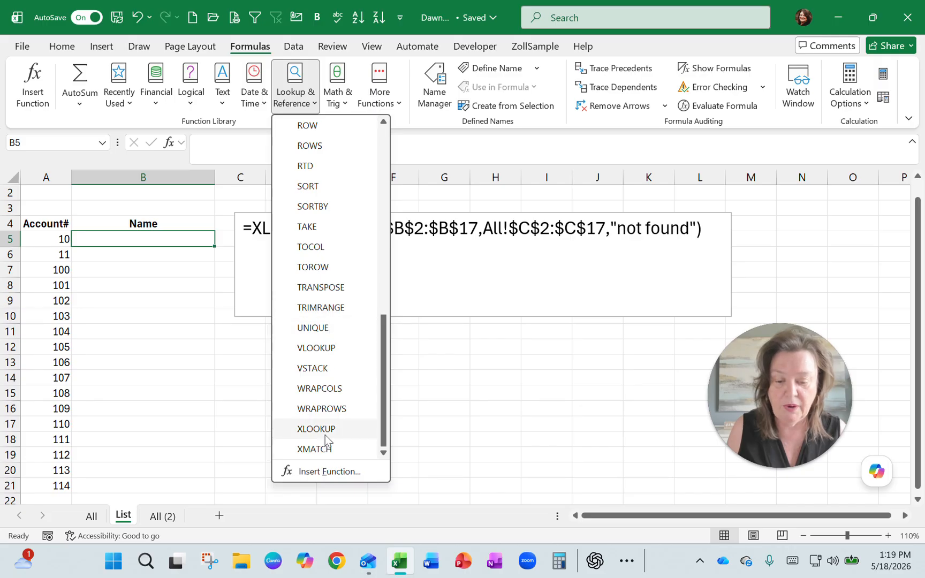
{"action": "left_click", "coordinate": [325, 433]}
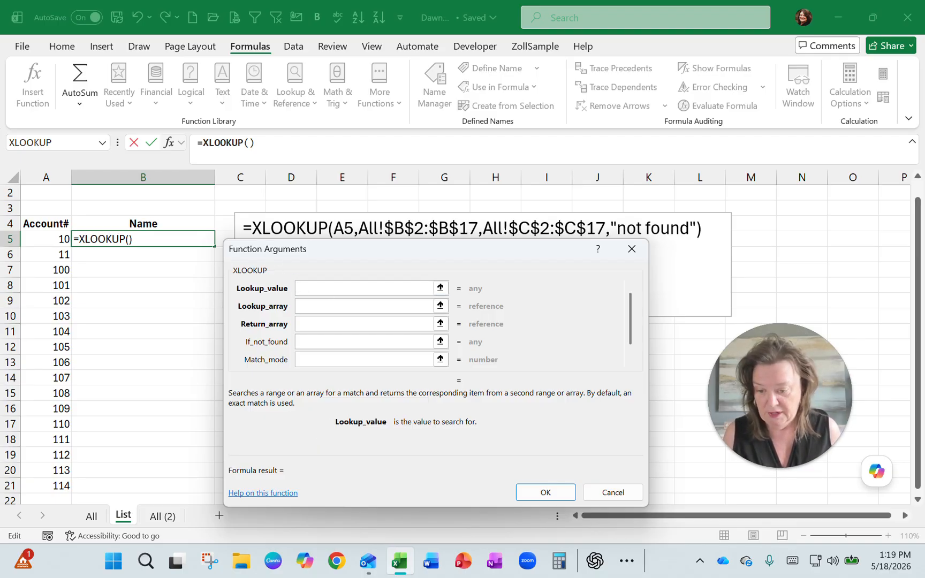
{"action": "left_click", "coordinate": [54, 239]}
- Set the lookup array to B2:B17 on the All (2) sheet as an absolute reference, $B$2:$B$17
{"action": "left_click", "coordinate": [300, 306]}
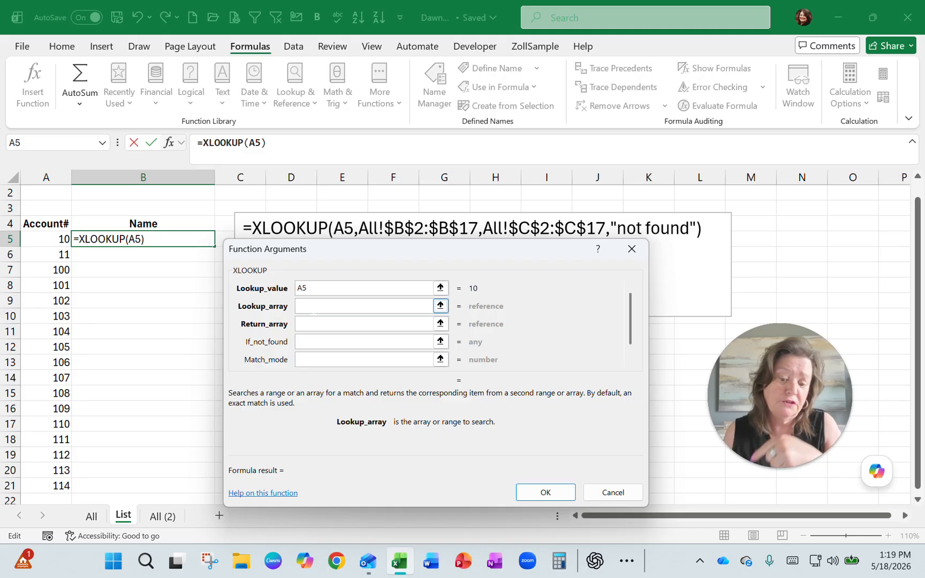
{"action": "left_click", "coordinate": [92, 517]}
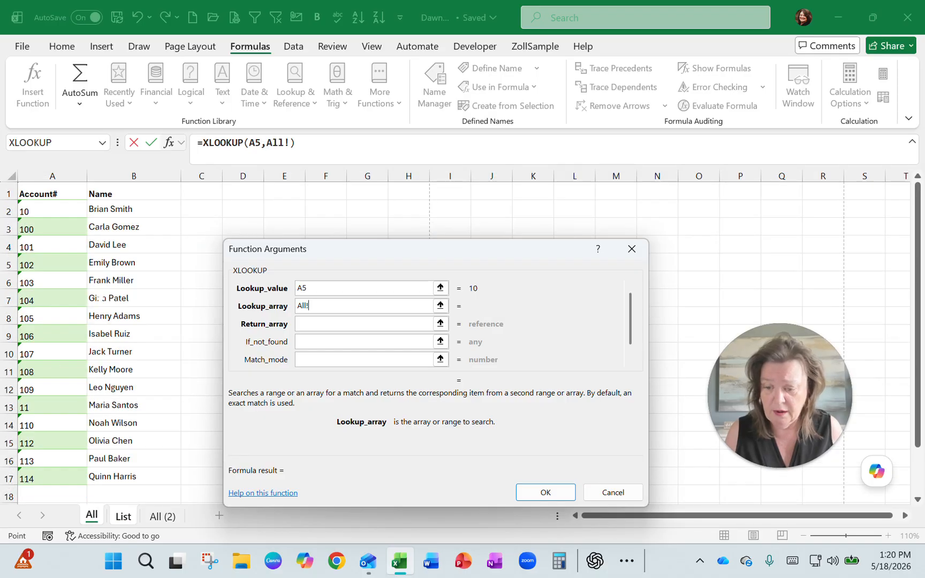
{"action": "left_click", "coordinate": [121, 519]}
{"action": "left_click", "coordinate": [155, 518]}
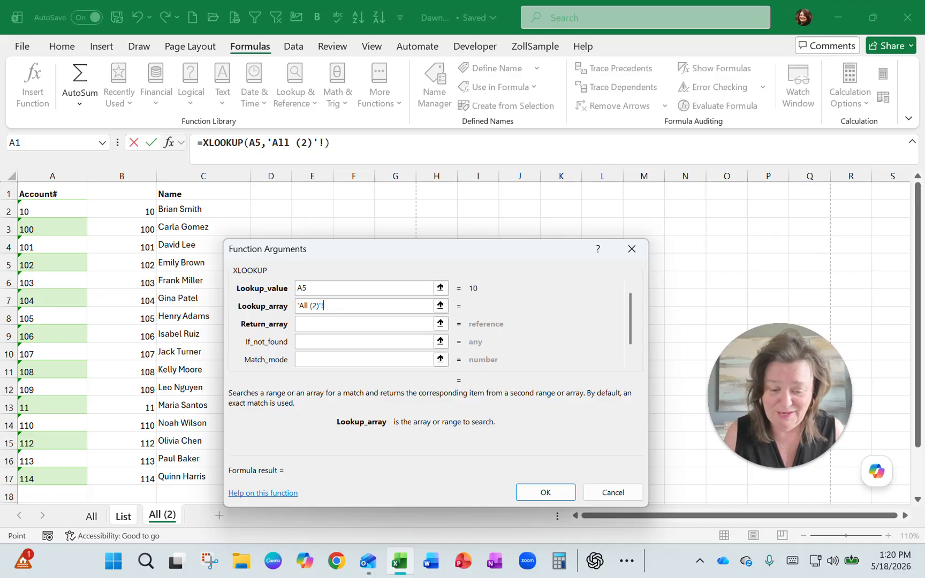
{"action": "left_click_drag", "start_coordinate": [122, 211], "coordinate": [145, 481]}
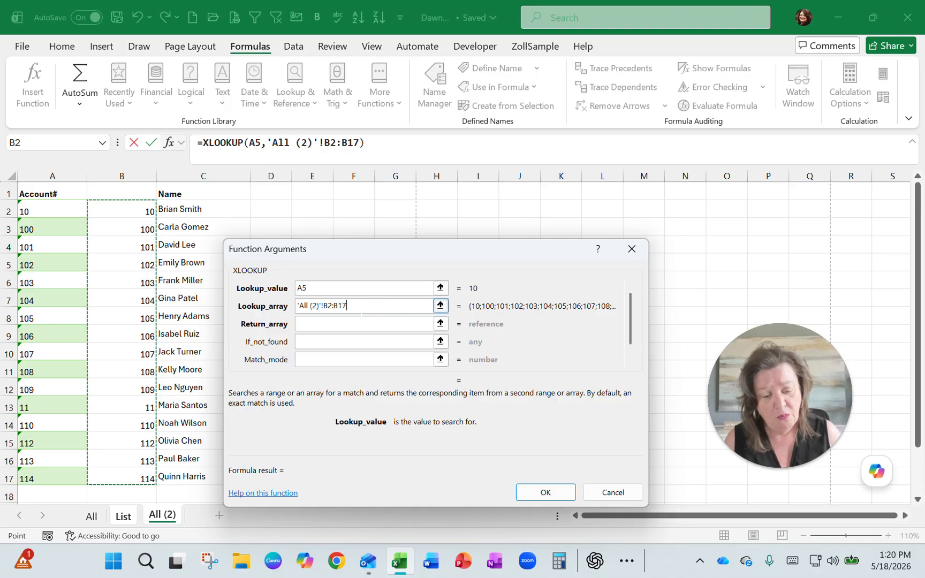
{"action": "key", "text": "shift+Left"}
{"action": "key", "text": "shift+Left"}
{"action": "key", "text": "shift+Left"}
{"action": "key", "text": "shift+Left"}
{"action": "key", "text": "shift+Left"}
{"action": "key", "text": "shift+Left"}
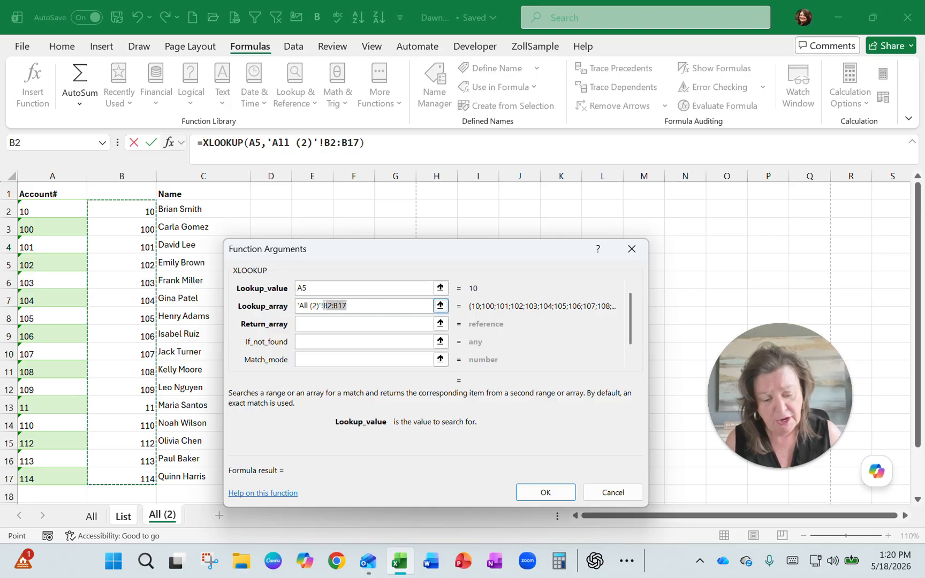
{"action": "key", "text": "F2"}
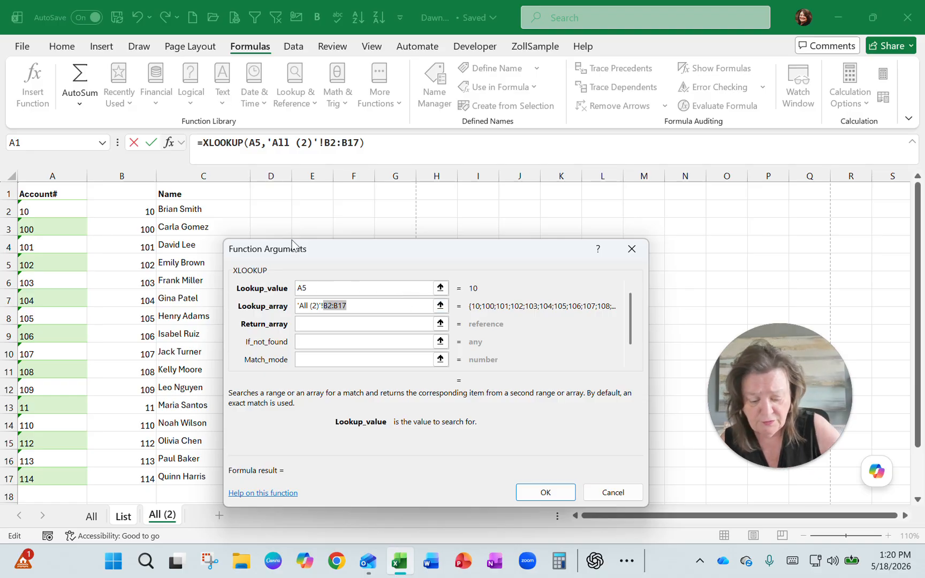
{"action": "key", "text": "F4"}
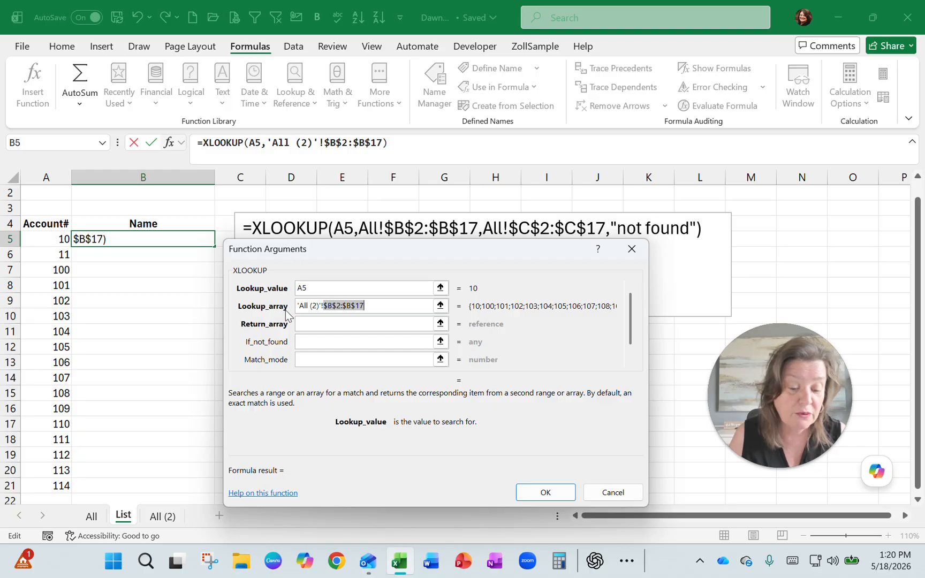
- Set the return array to the names in C2:C17 on the All (2) sheet as an absolute reference, $C$2:$C$17
{"action": "left_click", "coordinate": [308, 328]}
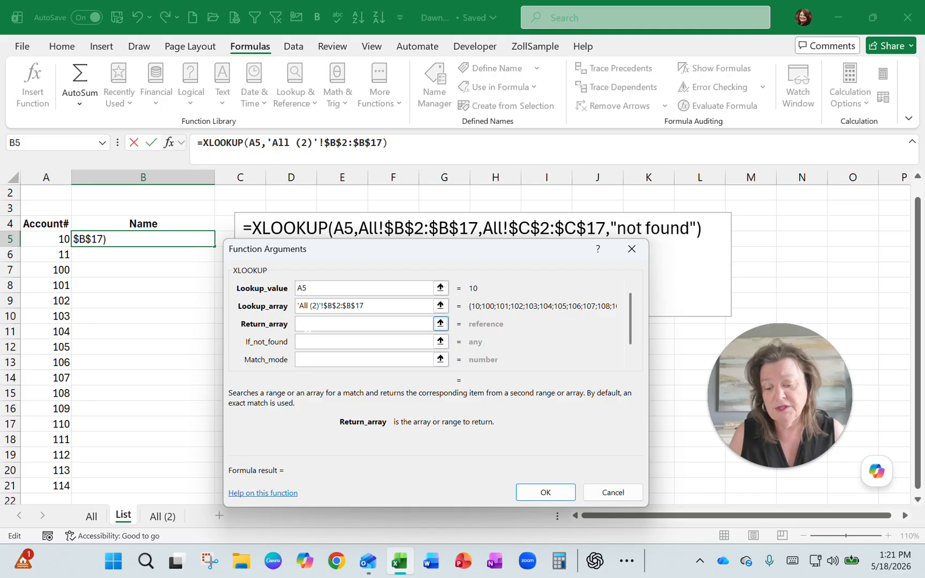
{"action": "left_click", "coordinate": [155, 516]}
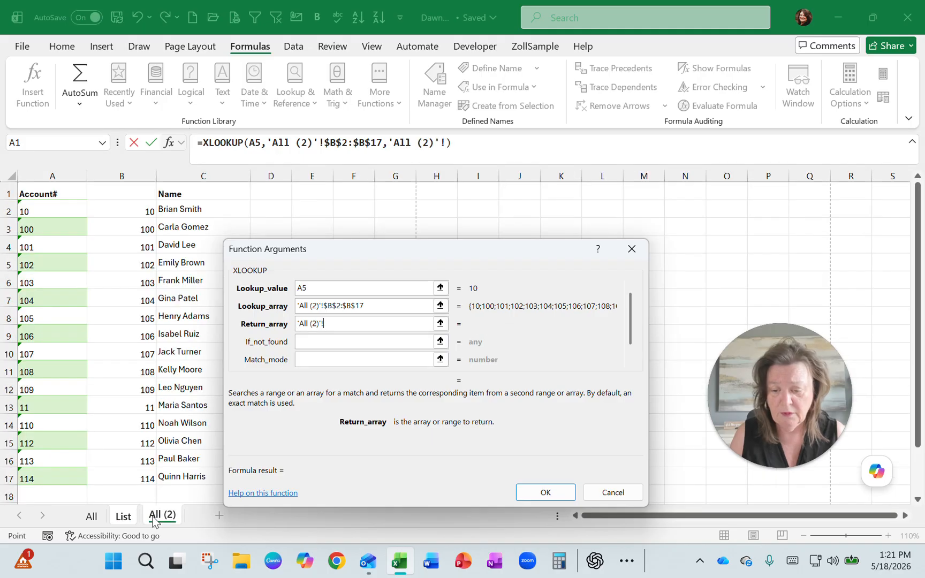
{"action": "left_click_drag", "start_coordinate": [194, 209], "coordinate": [177, 482]}
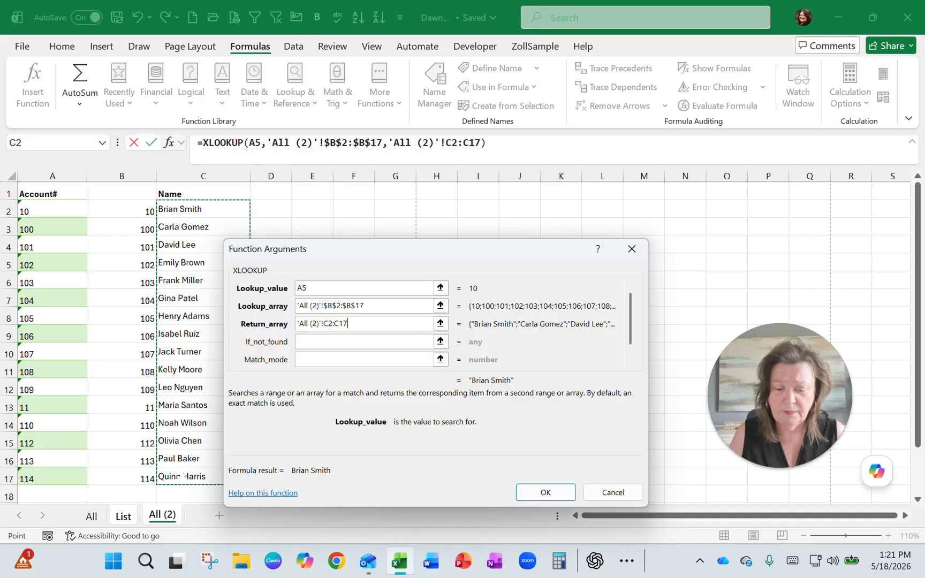
{"action": "left_click_drag", "start_coordinate": [348, 323], "coordinate": [324, 324]}
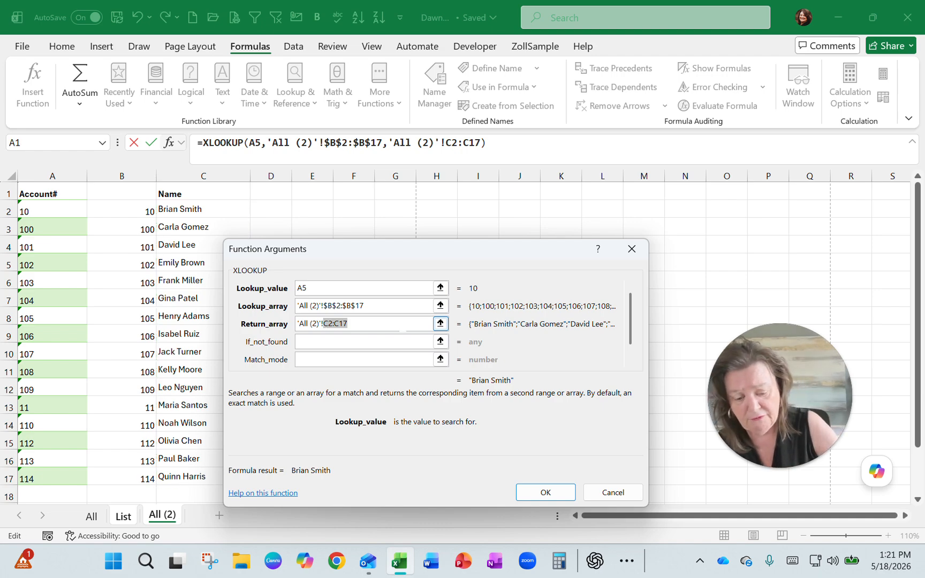
{"action": "key", "text": "F4"}
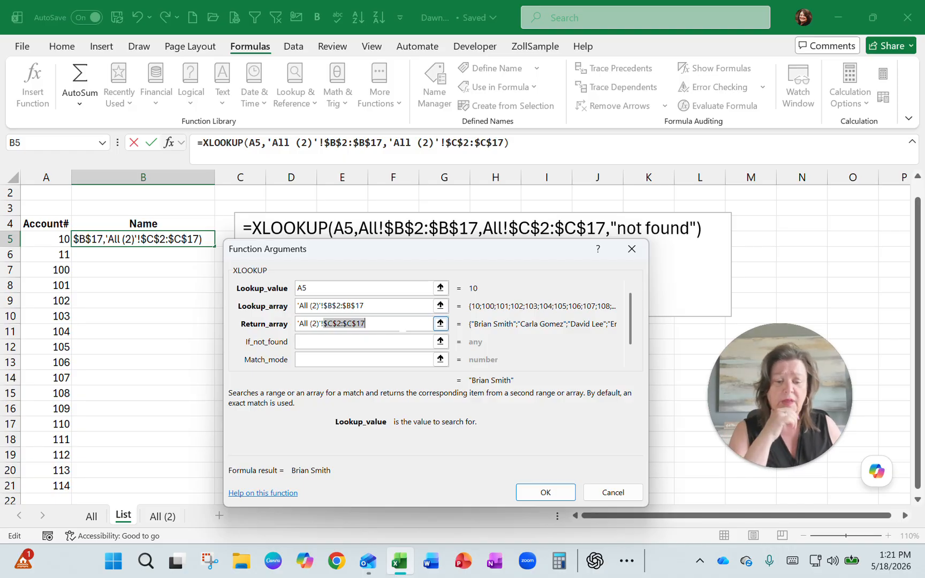
- Set the XLOOKUP's if-not-found value to "NOT FOUND" and complete the formula in B5
{"action": "left_click", "coordinate": [340, 336]}
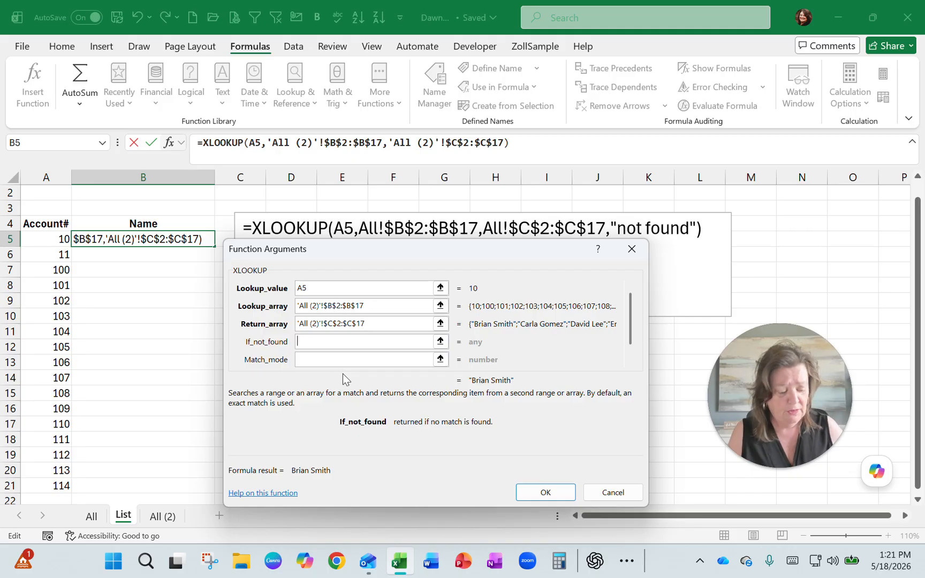
{"action": "type", "text": "\"not"}
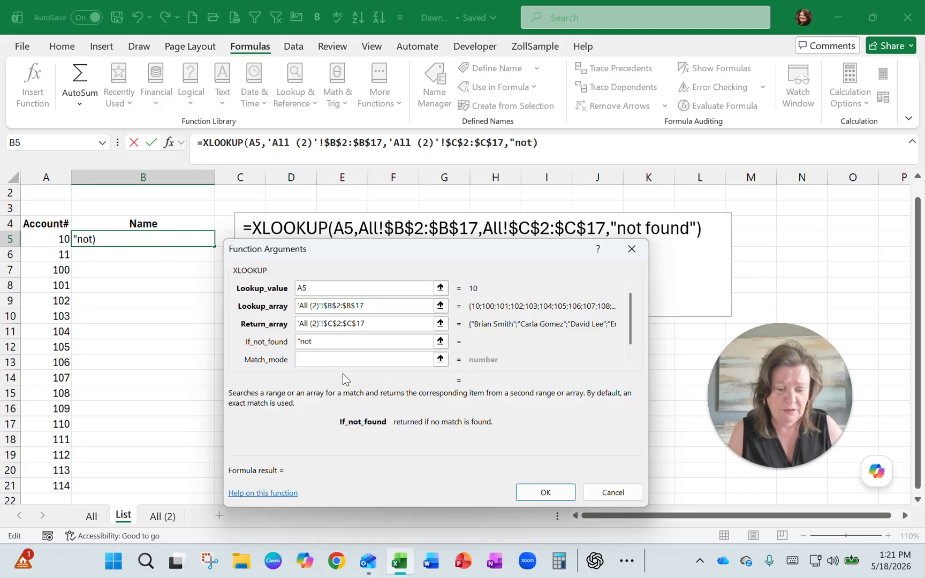
{"action": "key", "text": "BackSpace"}
{"action": "key", "text": "BackSpace"}
{"action": "key", "text": "BackSpace"}
{"action": "type", "text": "NOT"}
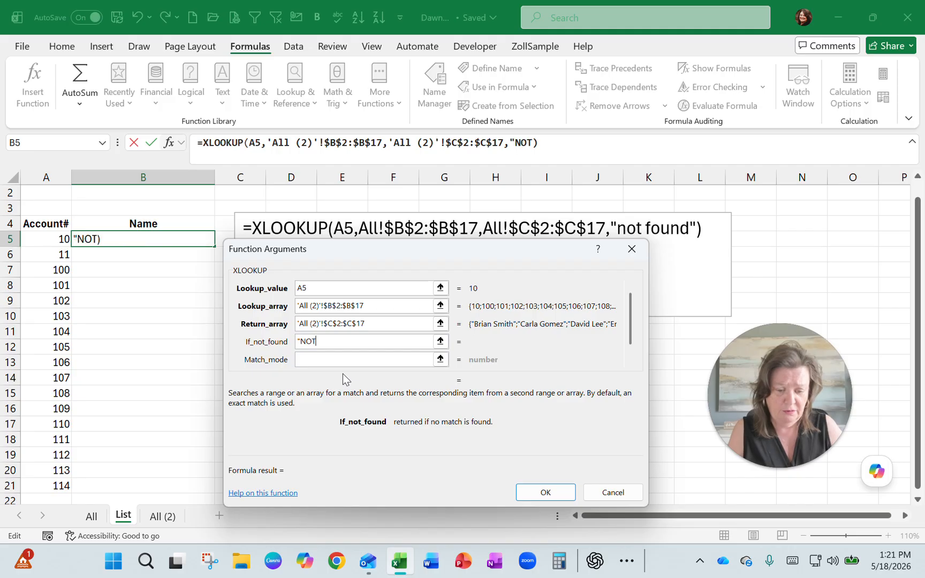
{"action": "type", "text": " FOUND\""}
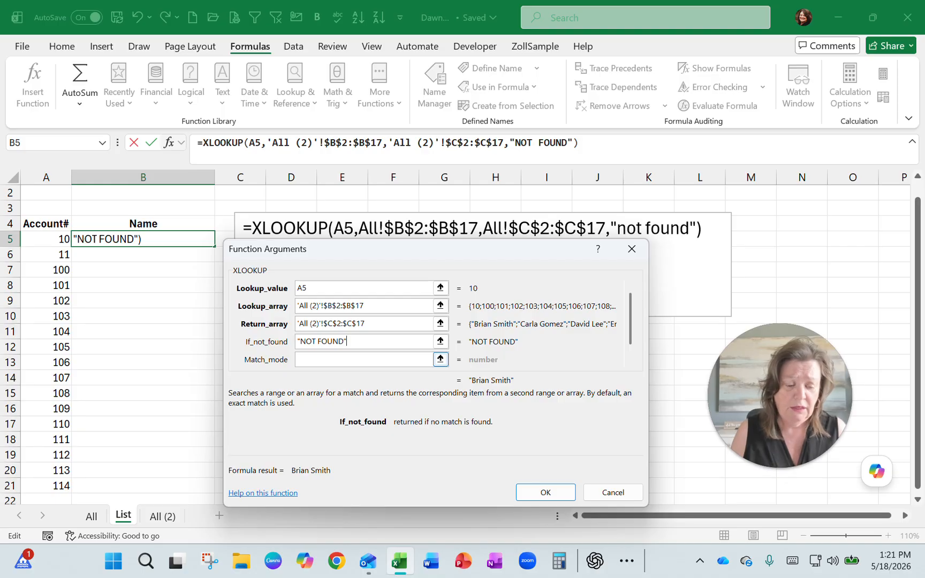
{"action": "left_click", "coordinate": [544, 493]}
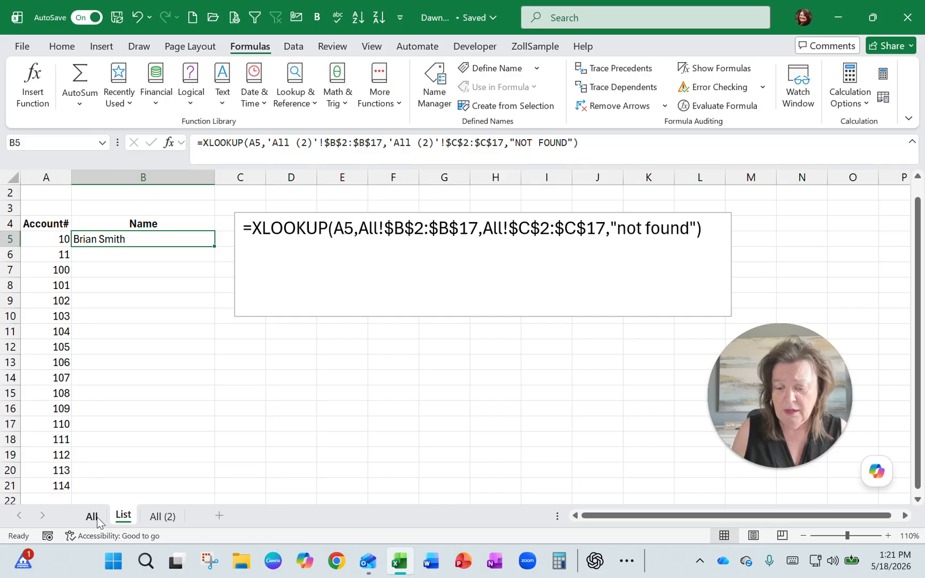
- Check the returned name against row 2 of the All (2) sheet and fill the XLOOKUP formula down to B21 on the List sheet
{"action": "left_click", "coordinate": [157, 517]}
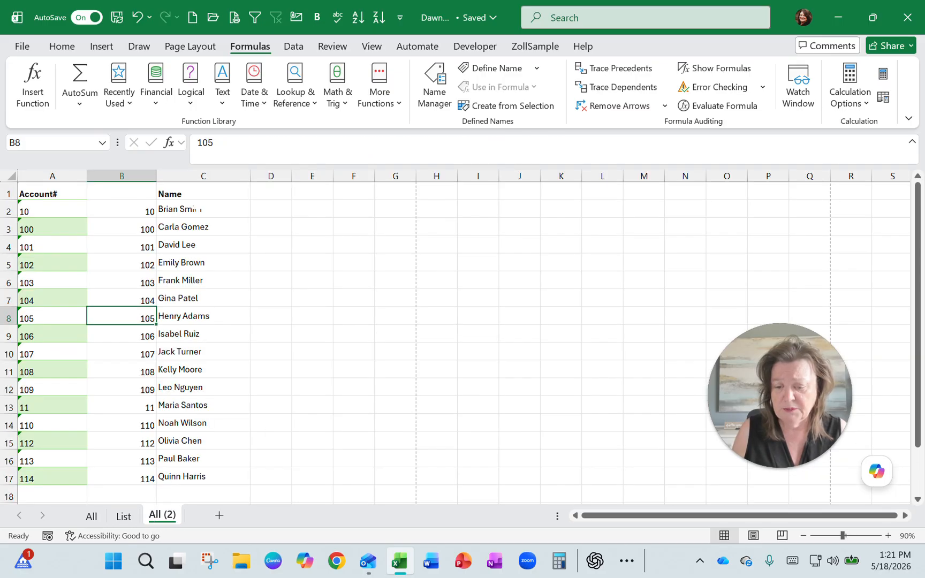
{"action": "left_click", "coordinate": [197, 209]}
{"action": "left_click", "coordinate": [138, 211]}
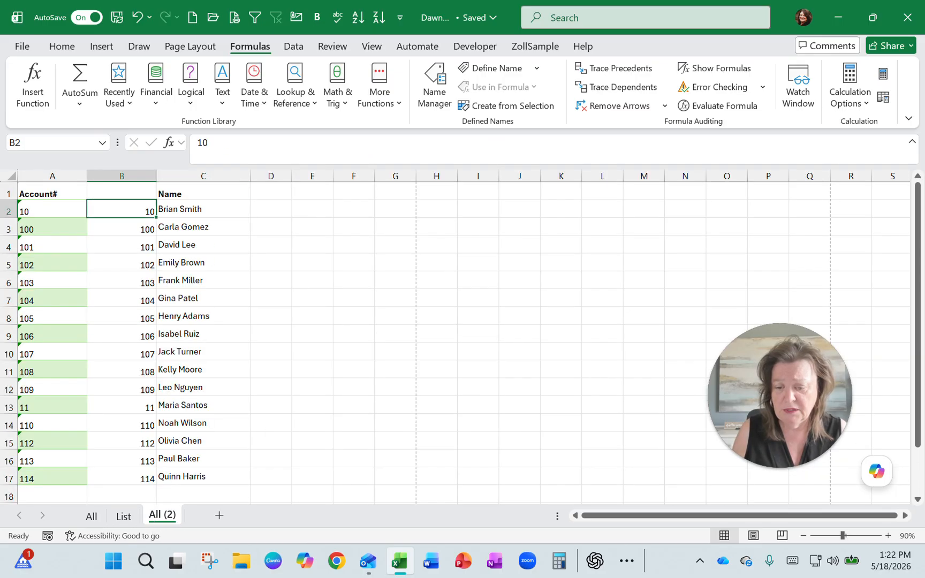
{"action": "left_click", "coordinate": [123, 516]}
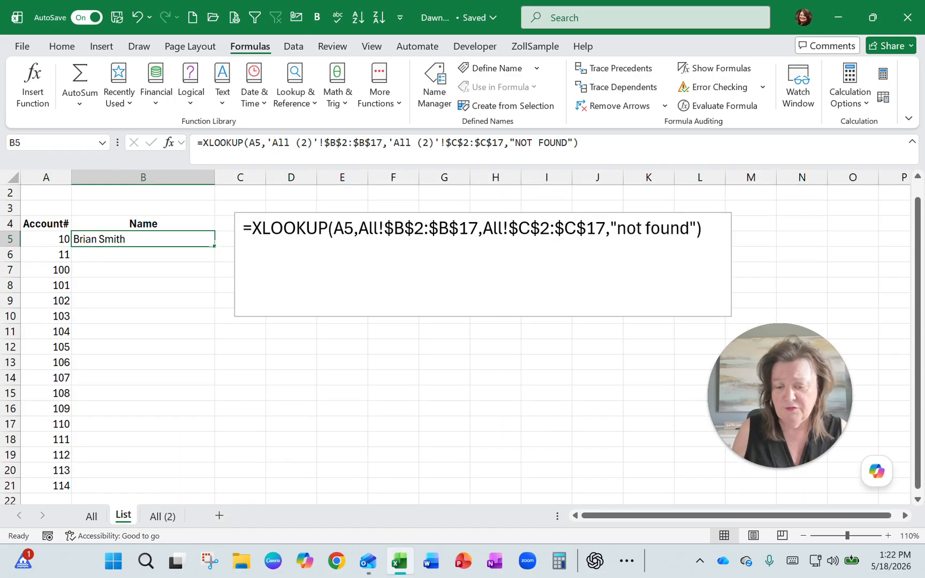
{"action": "double_click", "coordinate": [213, 245]}
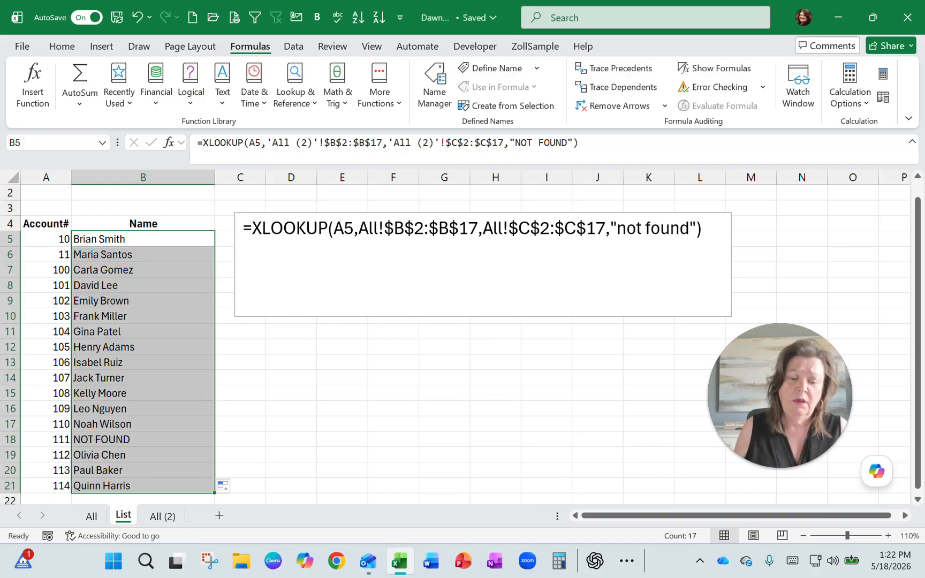
- Examine the lookup range All!$B$2:$B$17 within the sample formula in the text box
{"action": "double_click", "coordinate": [365, 228]}
{"action": "key", "text": "shift+Right"}
{"action": "key", "text": "shift+Right"}
{"action": "key", "text": "shift+Right"}
{"action": "key", "text": "shift+Right"}
{"action": "key", "text": "shift+Right"}
{"action": "key", "text": "shift+Right"}
{"action": "key", "text": "shift+Right"}
{"action": "key", "text": "shift+Right"}
{"action": "key", "text": "shift+Right"}
{"action": "key", "text": "shift+Right"}
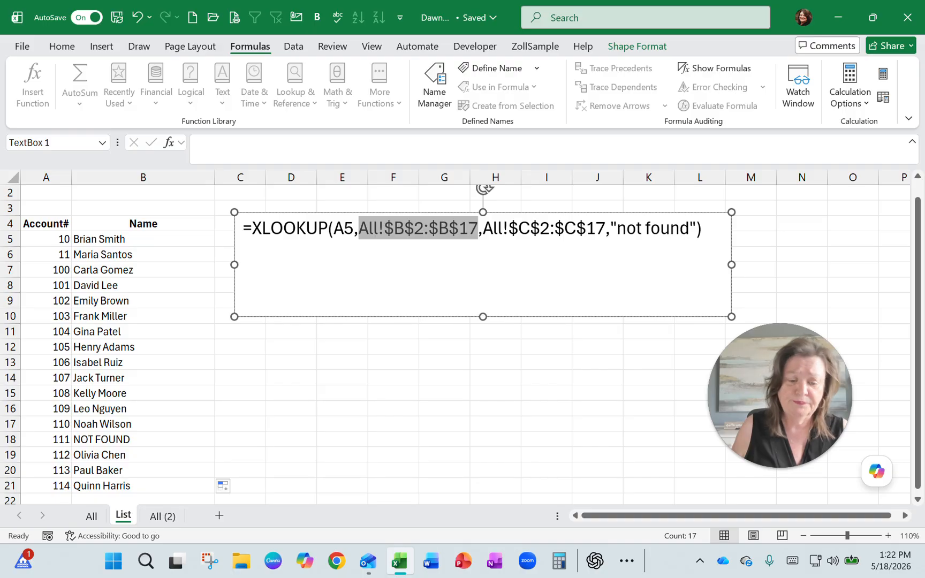
{"action": "left_click", "coordinate": [380, 231]}
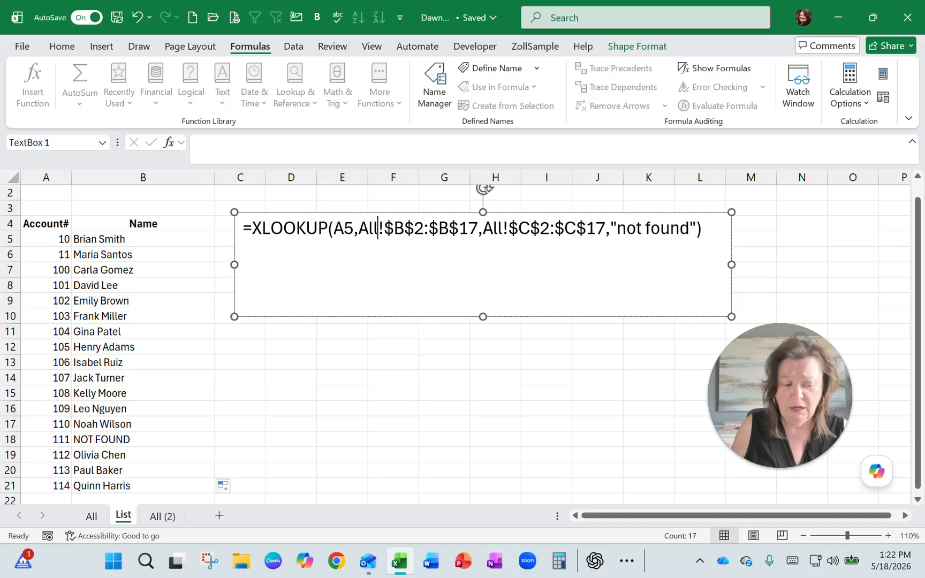
- Highlight the NOT FOUND cell B18 on the List sheet with a yellow fill
{"action": "left_click", "coordinate": [116, 438]}
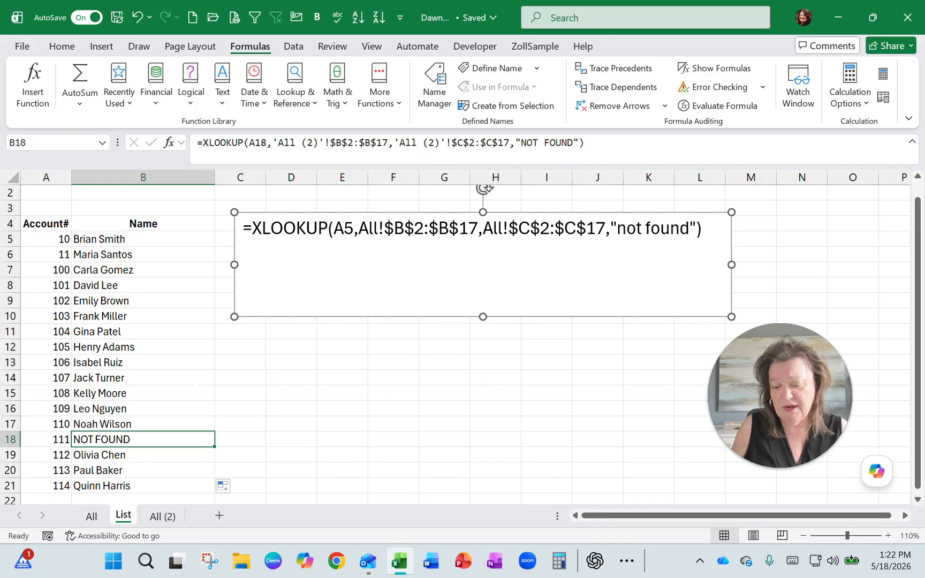
{"action": "left_click", "coordinate": [69, 49]}
{"action": "left_click", "coordinate": [212, 97]}
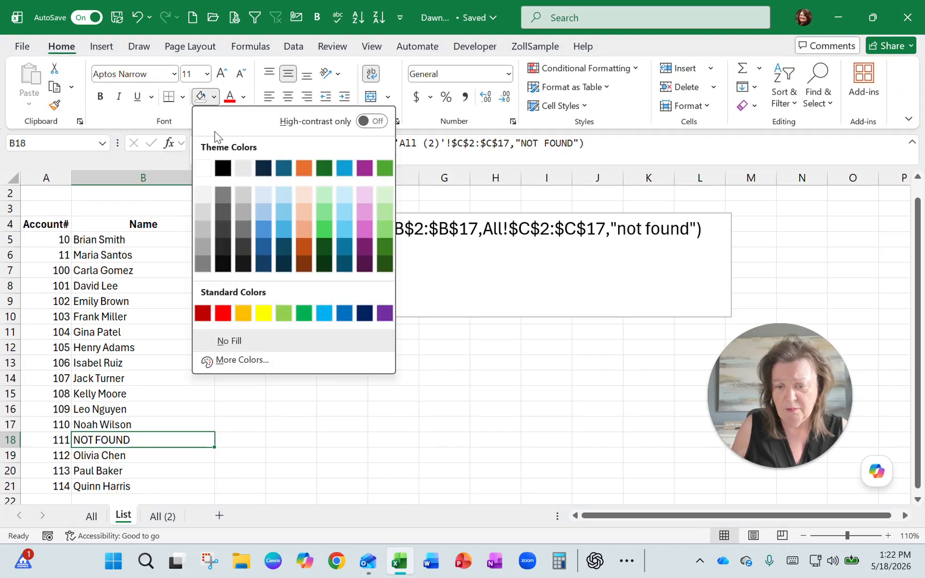
{"action": "left_click", "coordinate": [263, 312]}
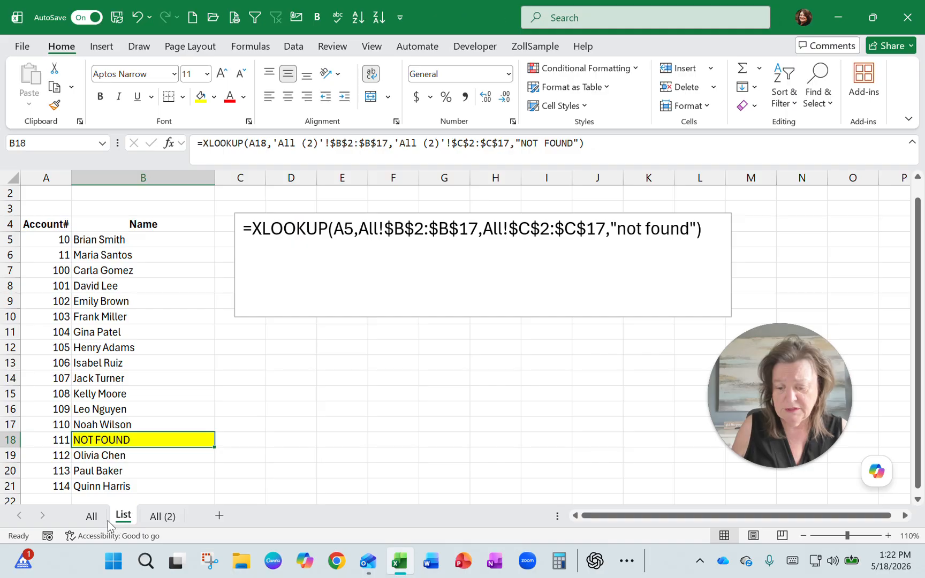
- Select the numeric account numbers in B2:B17 on the All (2) sheet to check which accounts are listed
{"action": "left_click", "coordinate": [162, 518]}
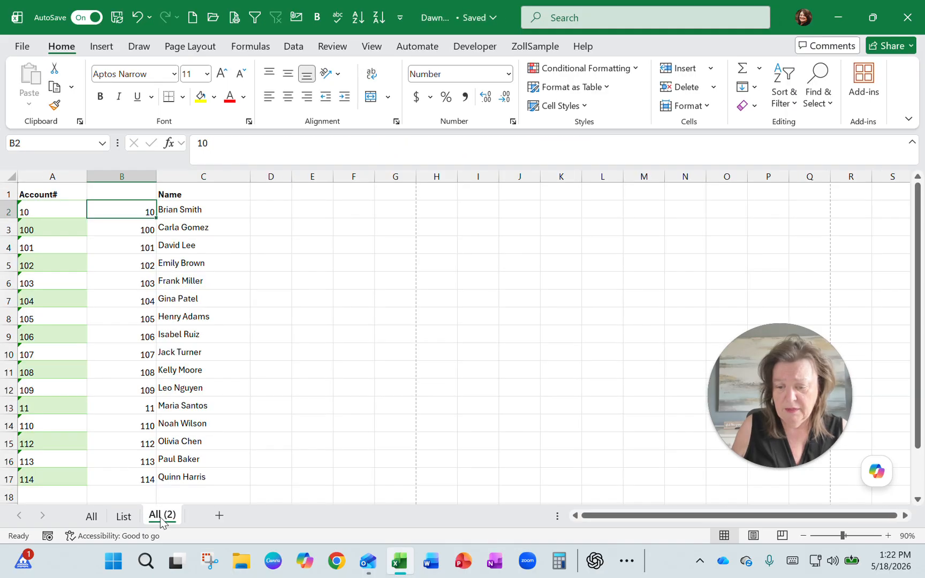
{"action": "left_click_drag", "start_coordinate": [121, 209], "coordinate": [125, 479]}
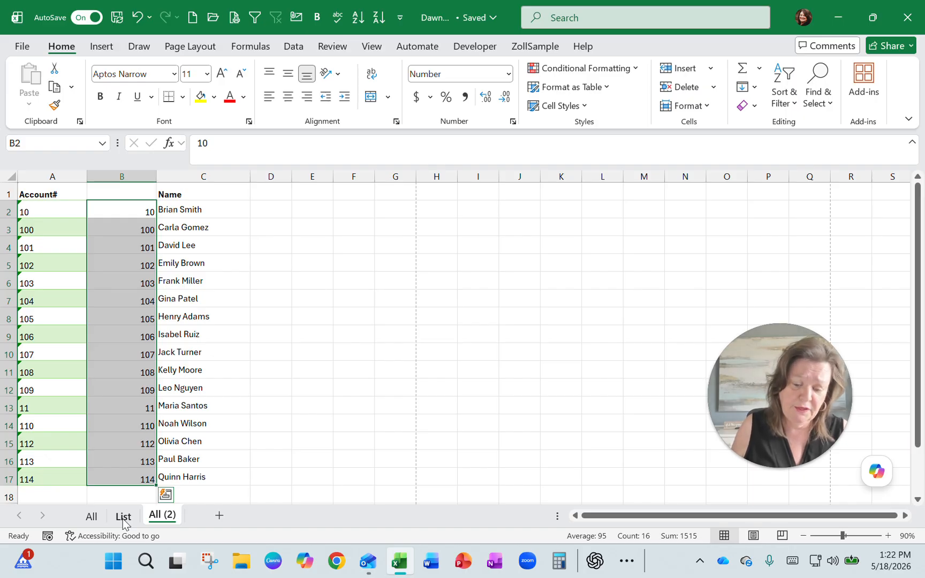
- Convert the account numbers stored as text in A2:A17 on the All sheet to real numbers
{"action": "left_click", "coordinate": [92, 516]}
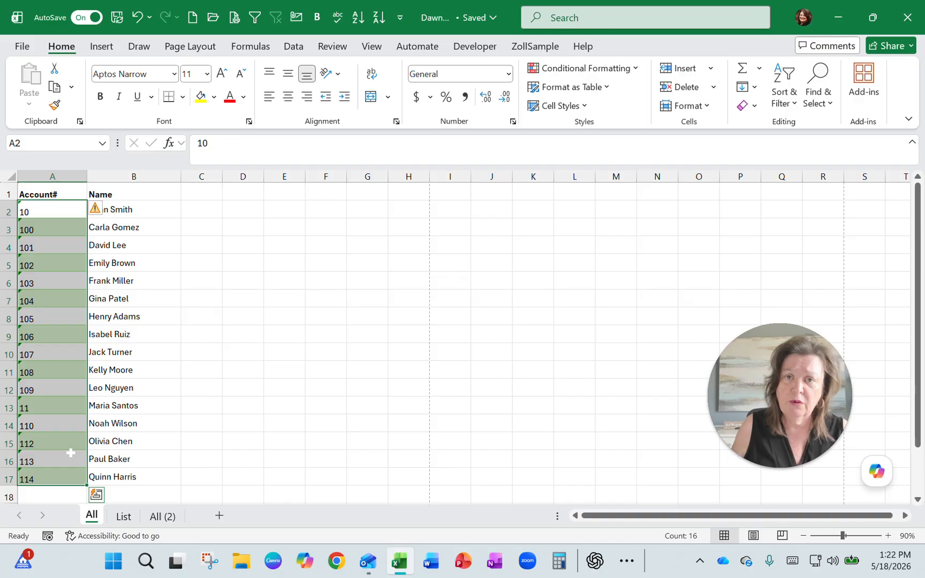
{"action": "left_click", "coordinate": [98, 210]}
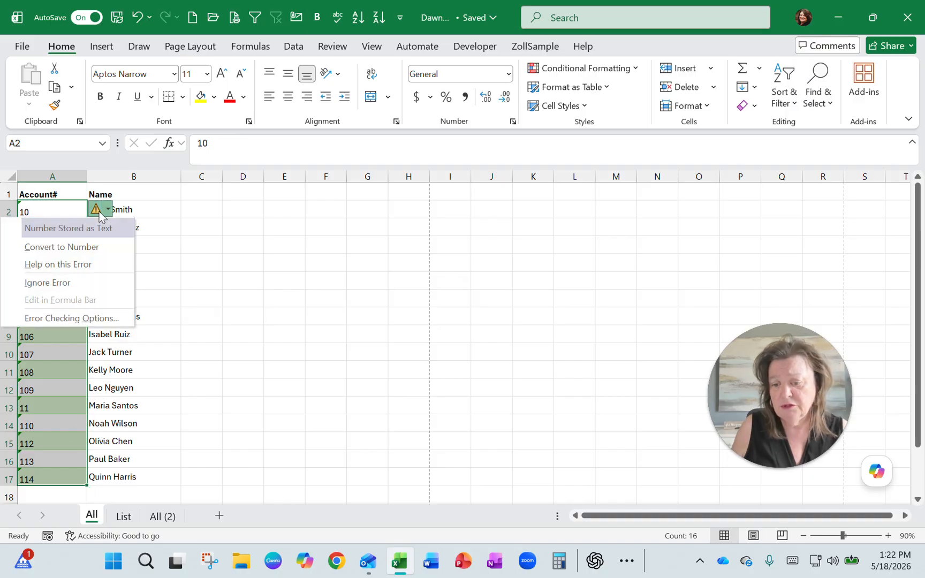
{"action": "left_click", "coordinate": [94, 248]}
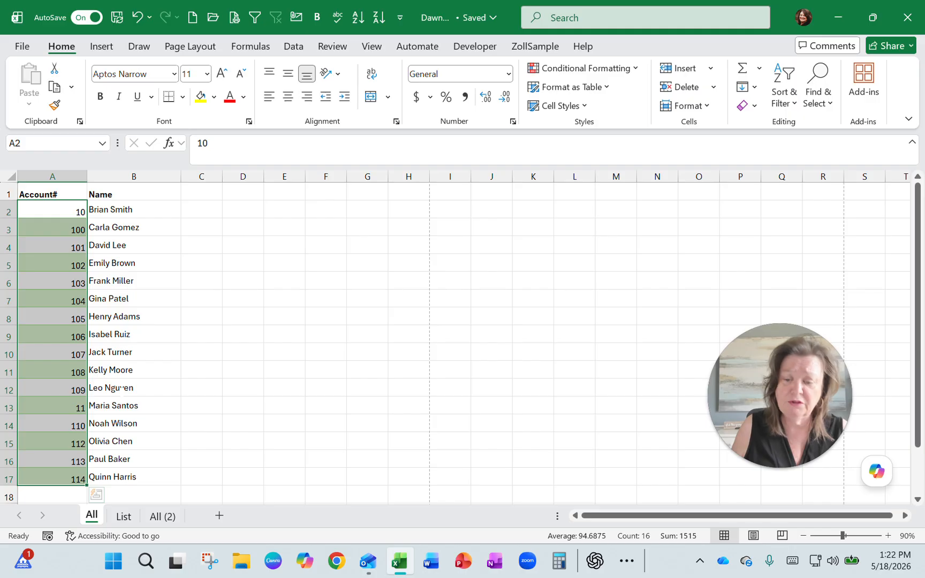
- Review the numeric account column on the All (2) sheet, starting at B2, and return to the XLOOKUP results on the List sheet
{"action": "left_click", "coordinate": [161, 516]}
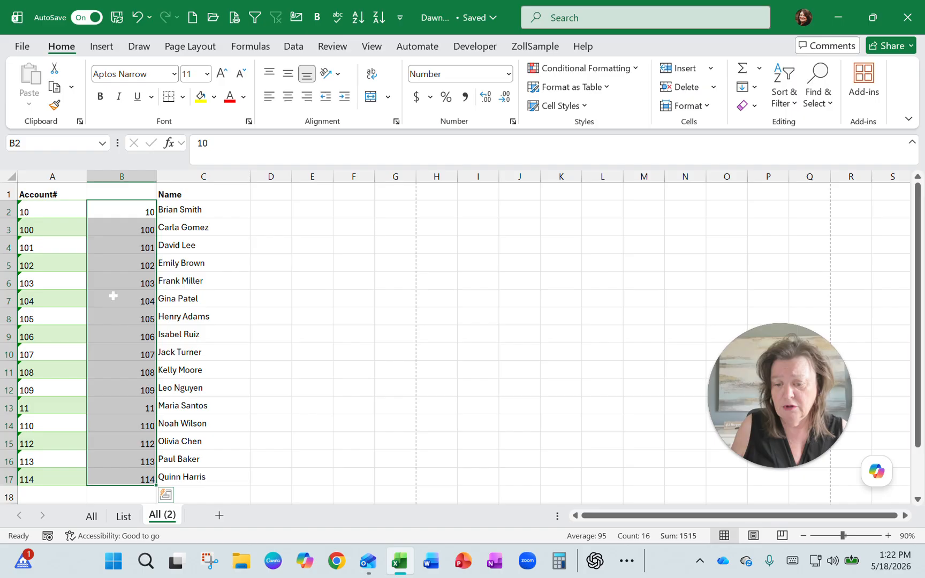
{"action": "left_click", "coordinate": [122, 210]}
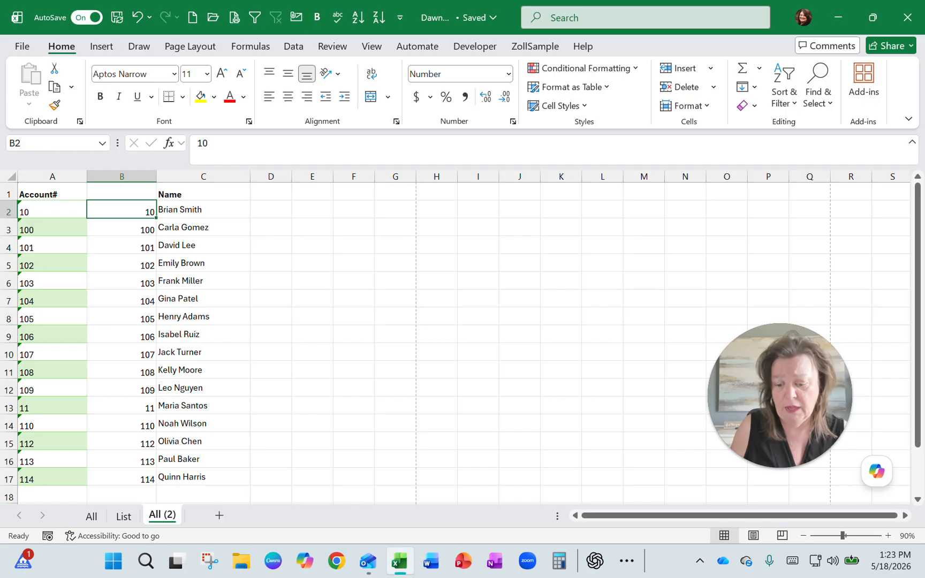
{"action": "left_click", "coordinate": [124, 516]}
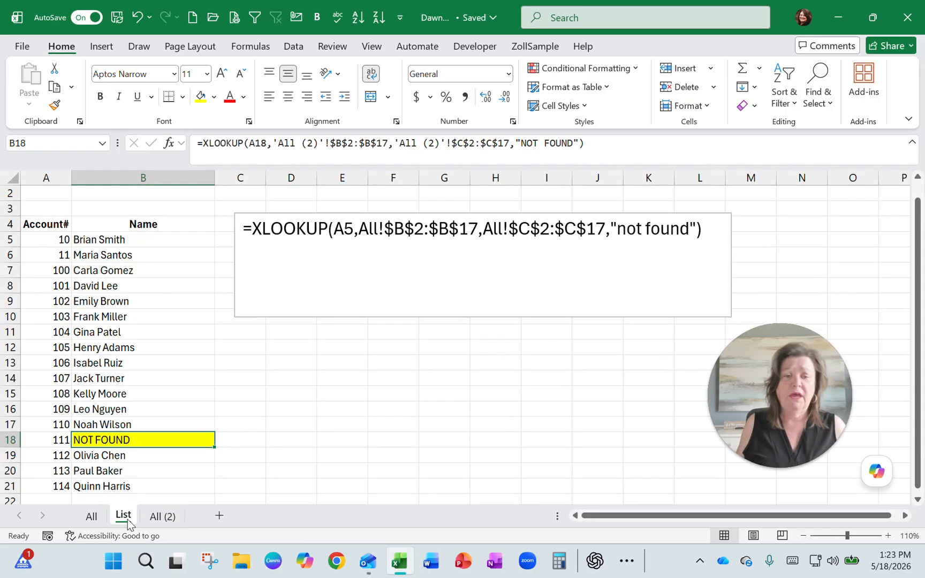